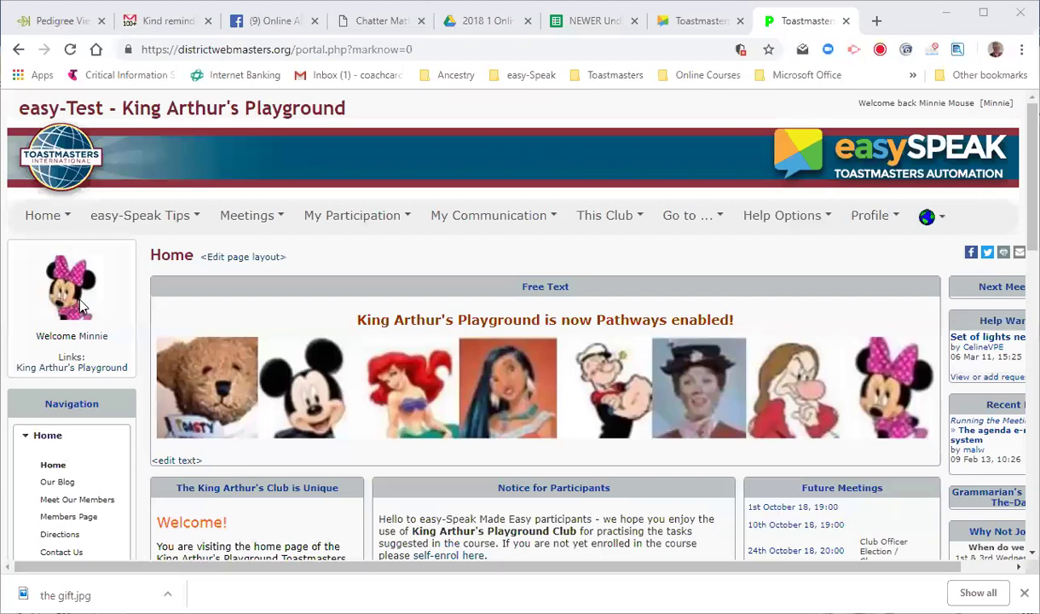
# Open the club's Leadership Chart and view the leadership progress of the signed-in member.
pyautogui.click(592, 220)
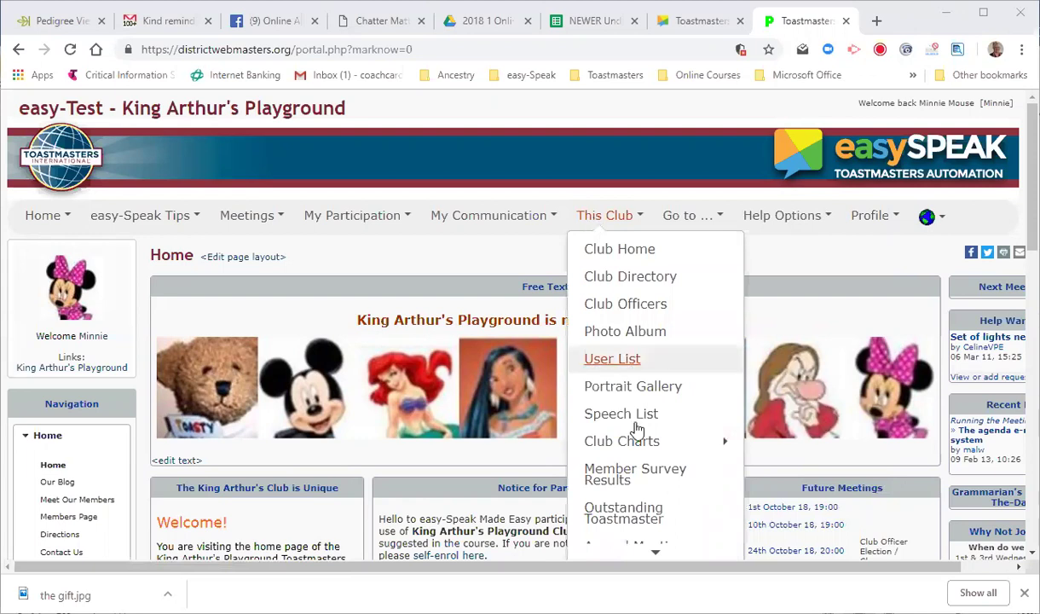
pyautogui.moveTo(639, 454)
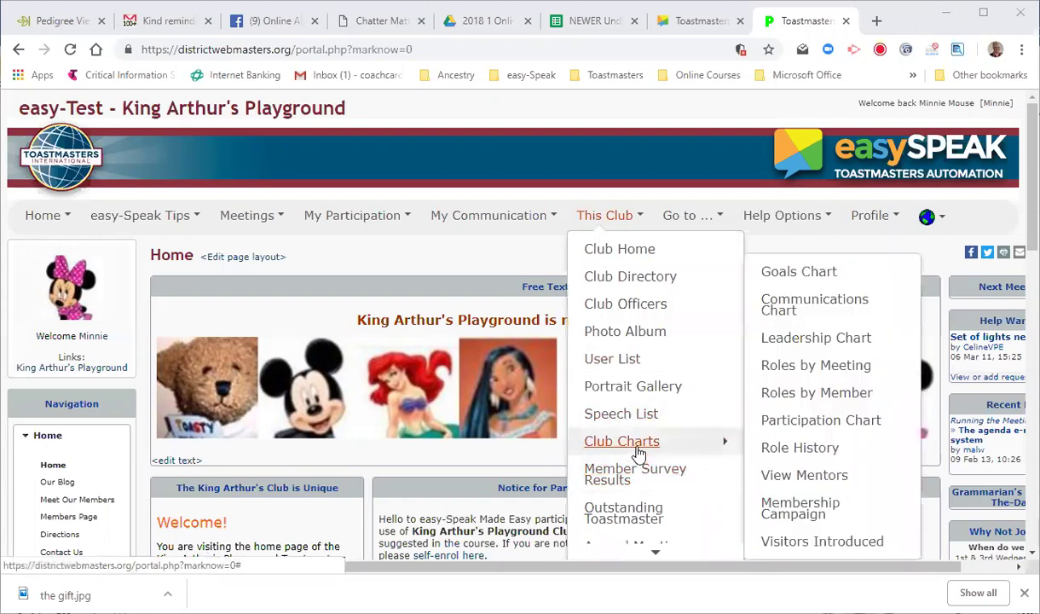
pyautogui.click(784, 343)
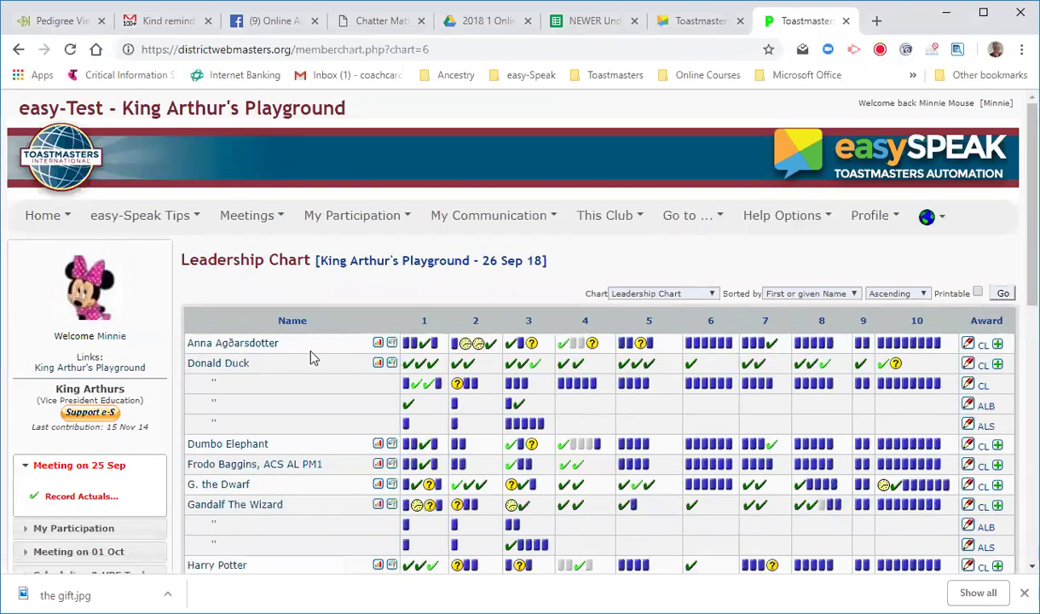
pyautogui.scroll(-5, 311, 358)
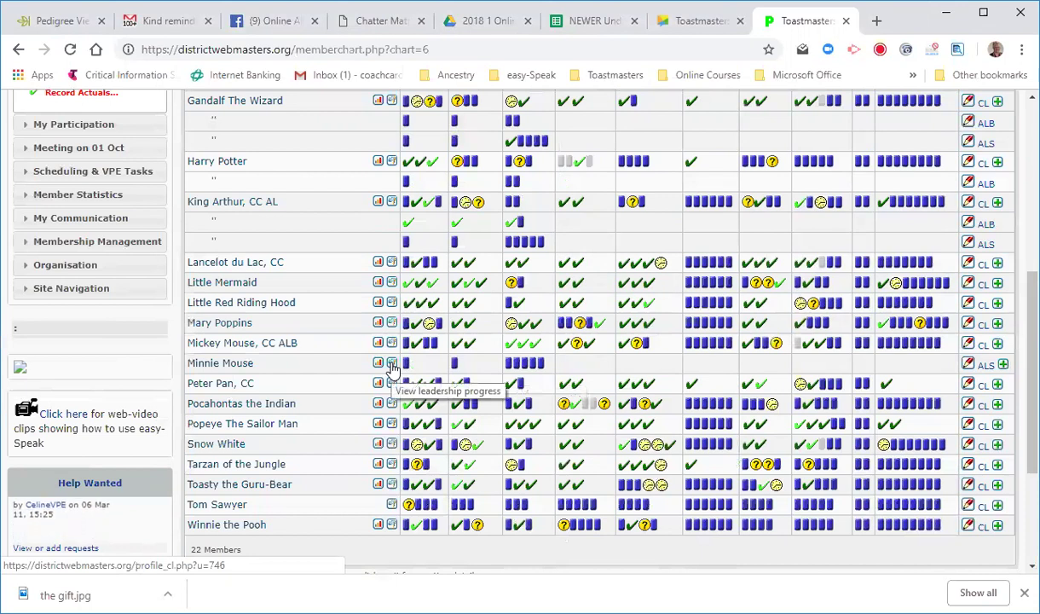
pyautogui.click(392, 363)
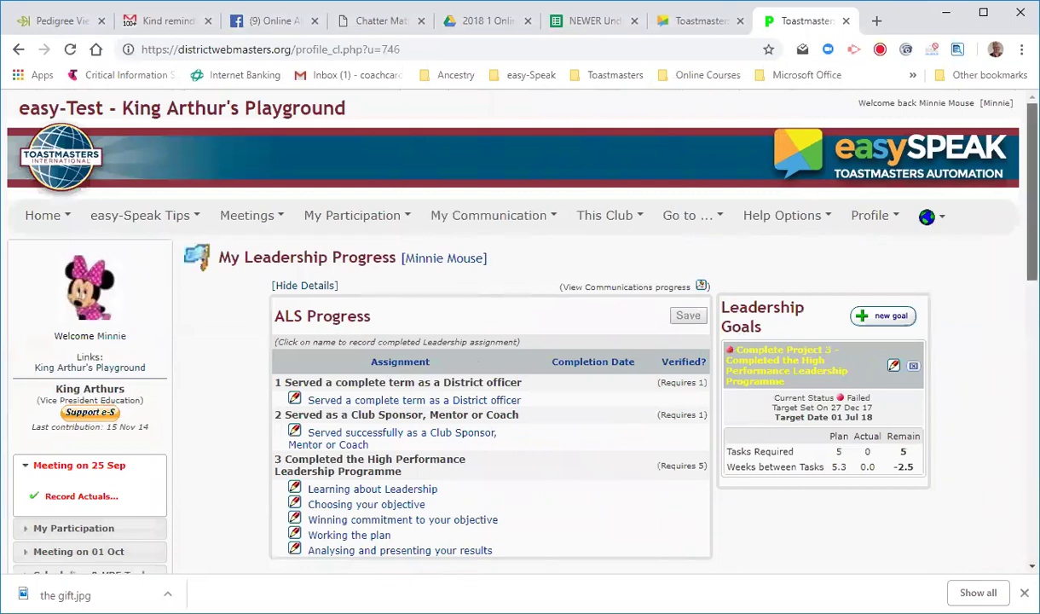
# Record the ALS assignment "Served successfully as a Club Sponsor, Mentor or Coach" as completed on 30 August 2018.
pyautogui.scroll(-2, 1031, 205)
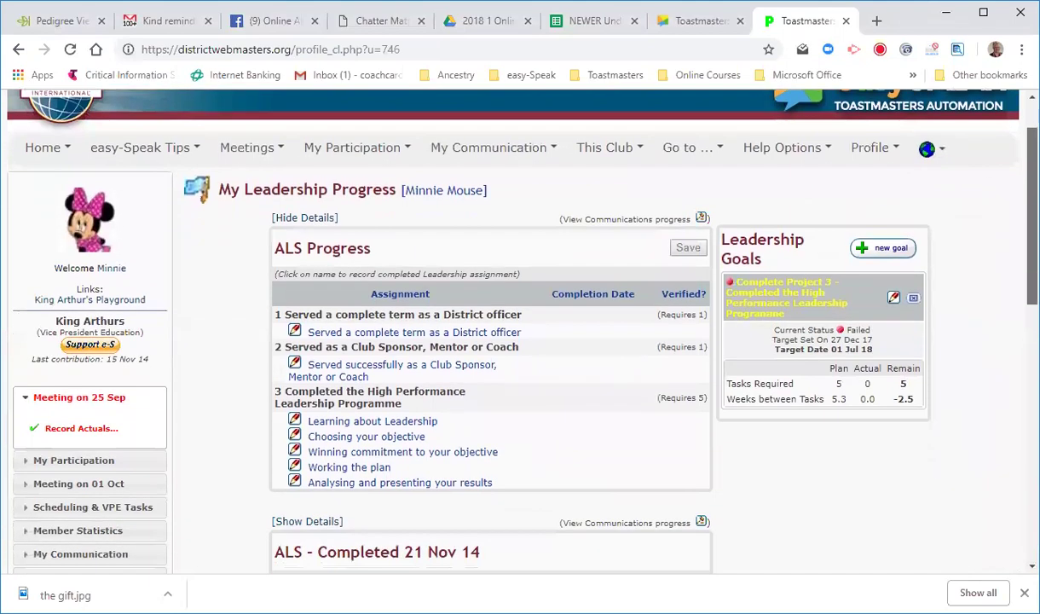
pyautogui.scroll(-1, 1032, 205)
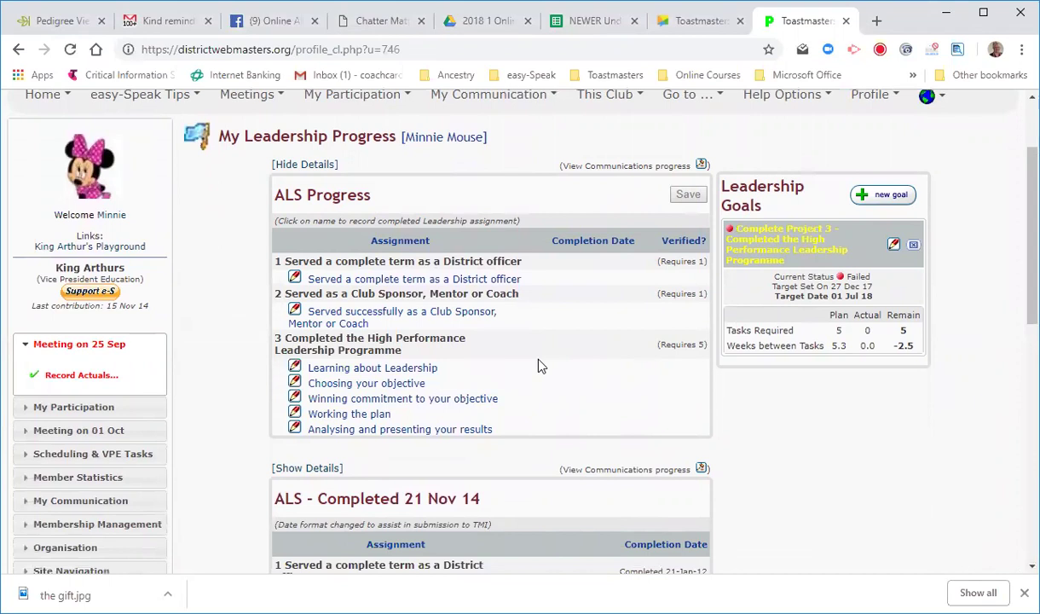
pyautogui.scroll(-1, 539, 366)
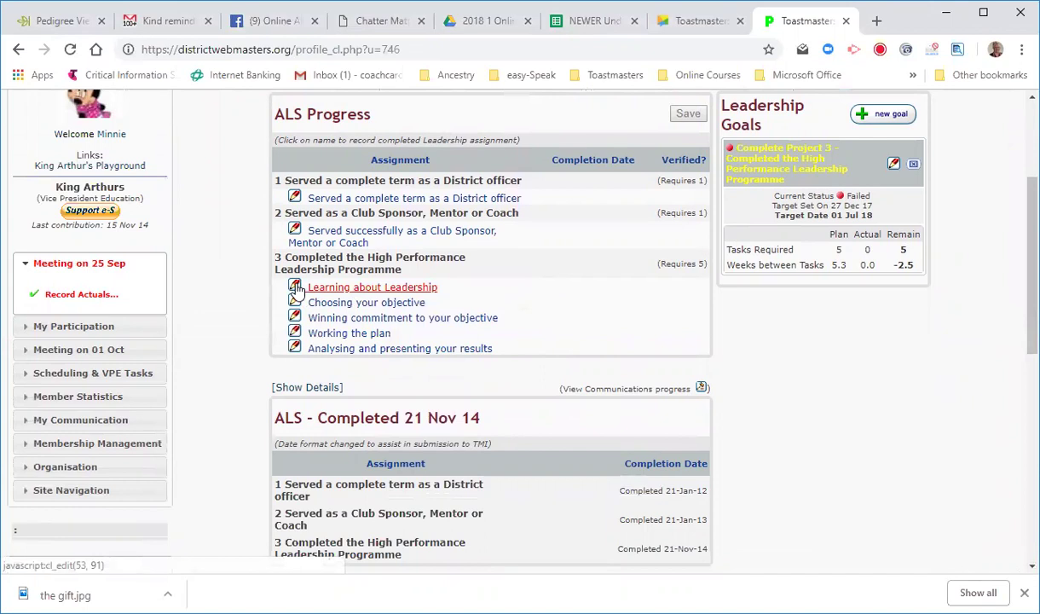
pyautogui.click(295, 232)
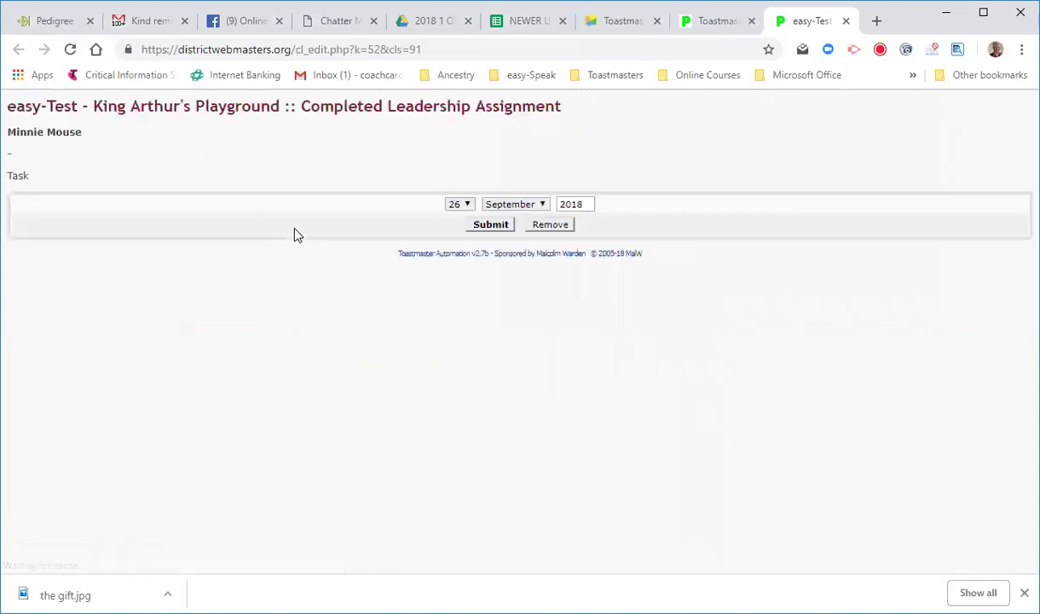
pyautogui.click(467, 207)
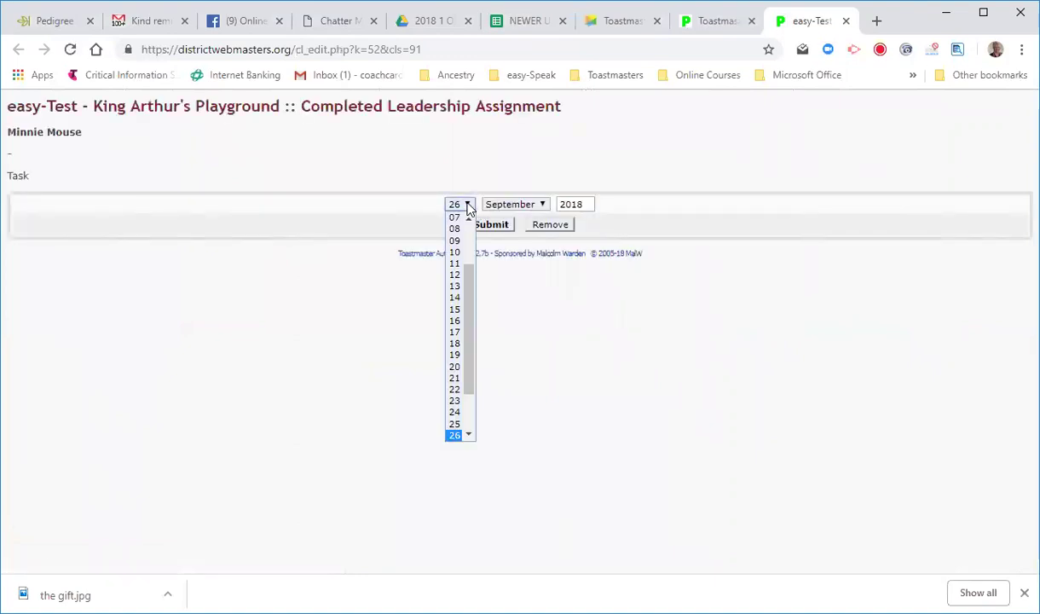
pyautogui.moveTo(466, 281); pyautogui.dragTo(471, 417)
pyautogui.click(461, 424)
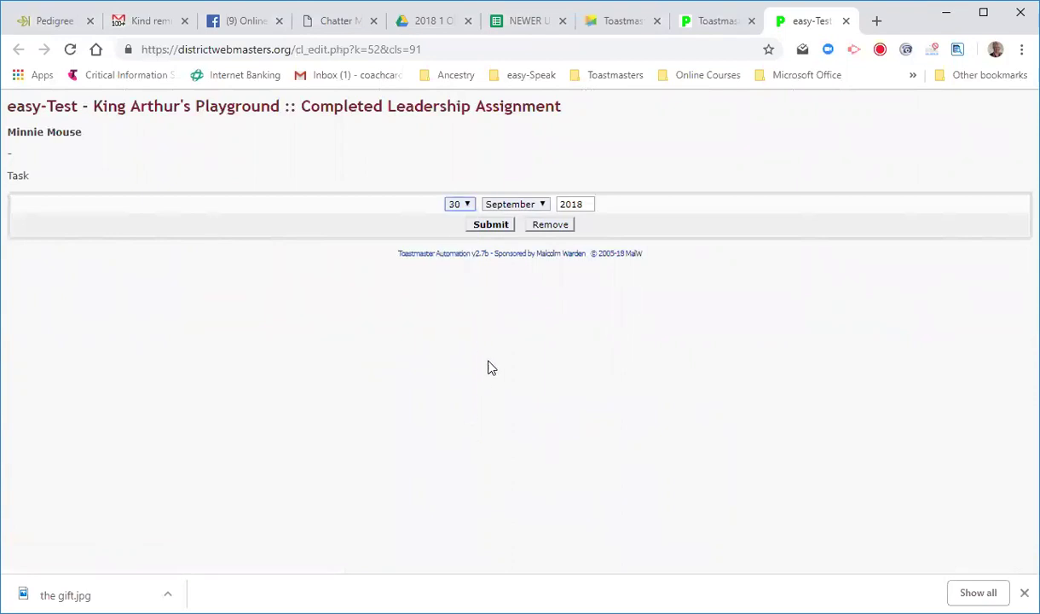
pyautogui.click(543, 206)
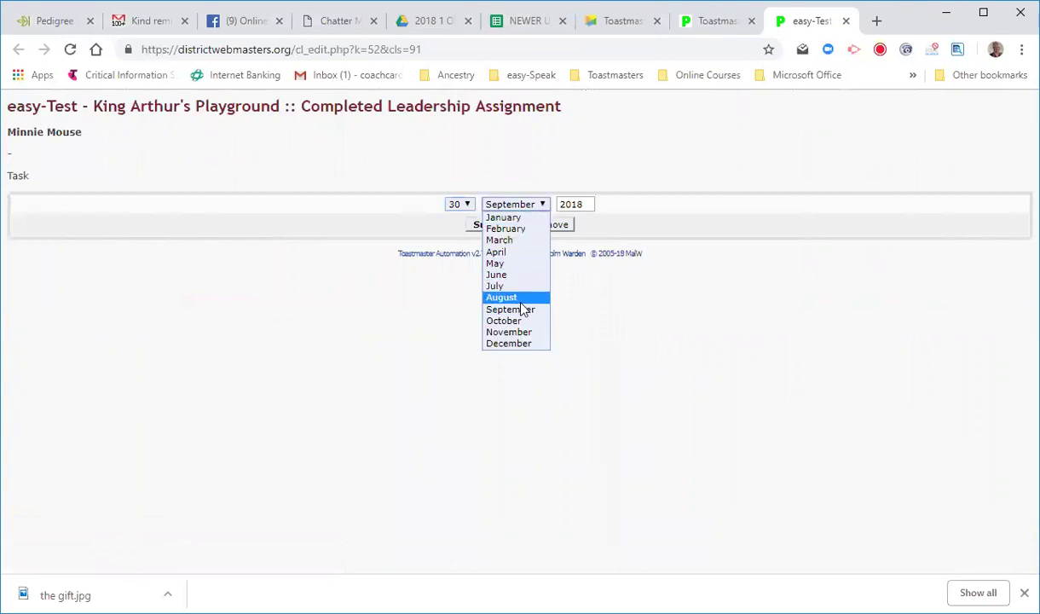
pyautogui.click(525, 298)
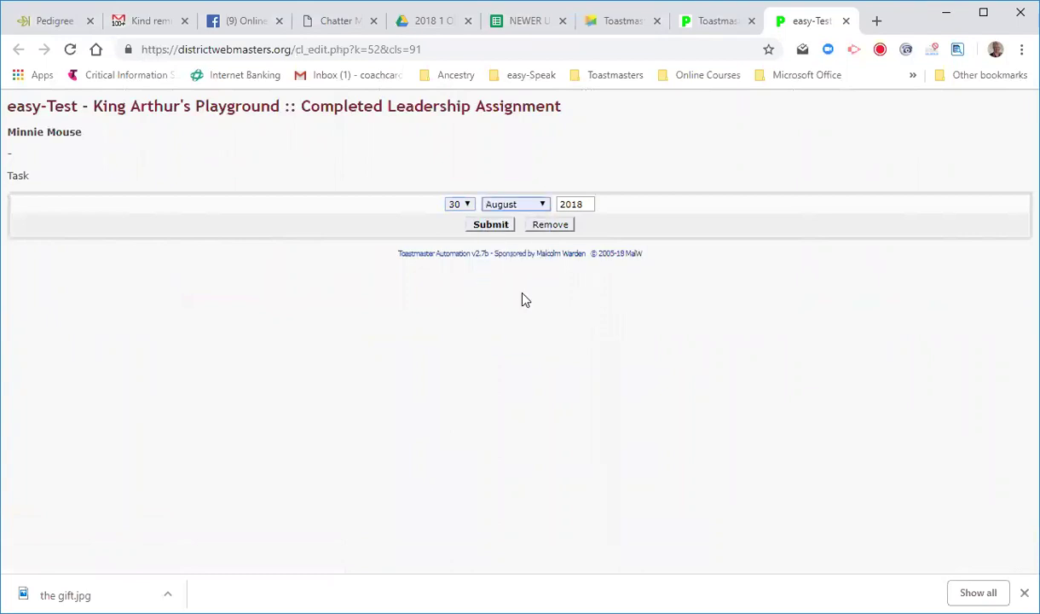
pyautogui.click(491, 226)
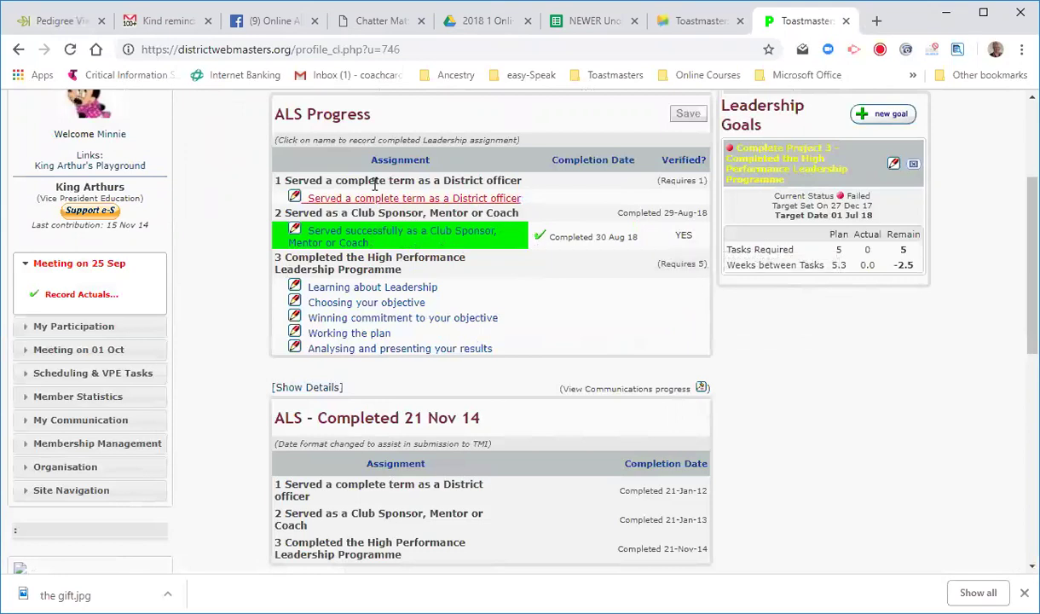
# Record the ALS assignment "Served a complete term as a District officer" as completed on 30 June 2018.
pyautogui.click(295, 199)
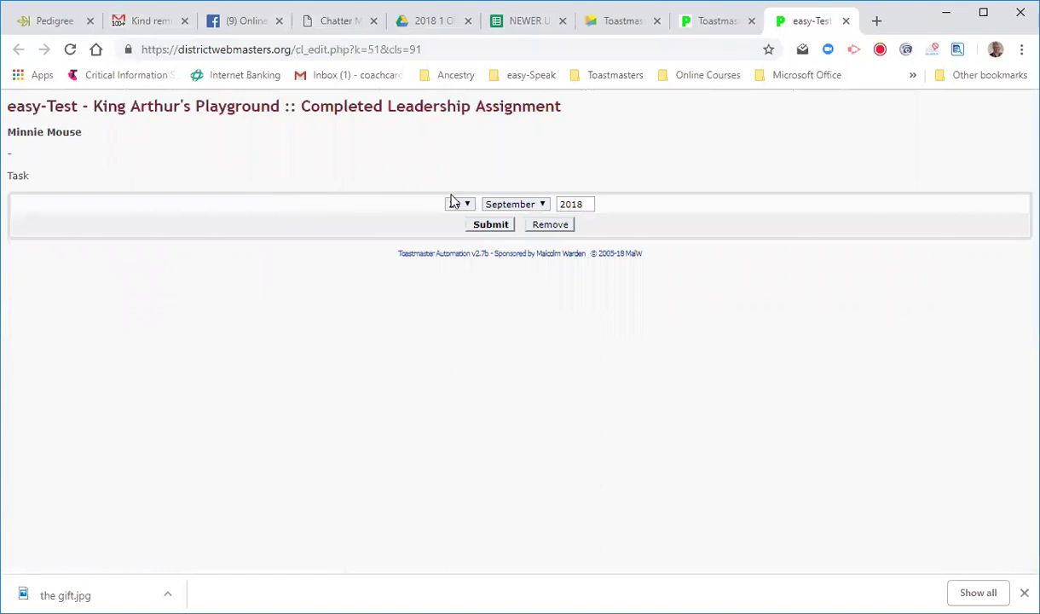
pyautogui.click(466, 205)
pyautogui.moveTo(466, 264); pyautogui.dragTo(471, 348)
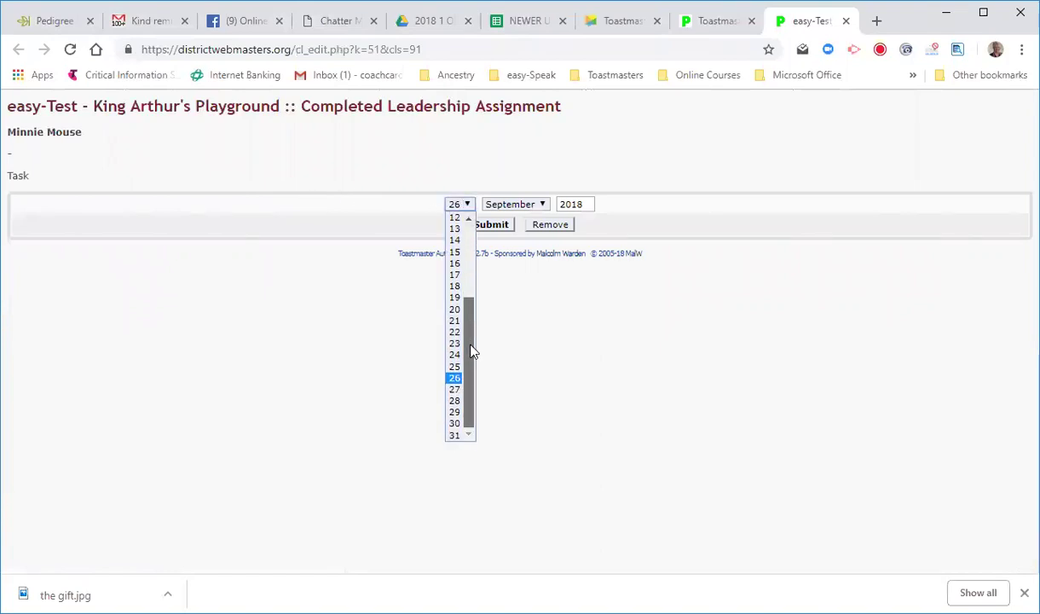
pyautogui.click(455, 425)
pyautogui.click(541, 204)
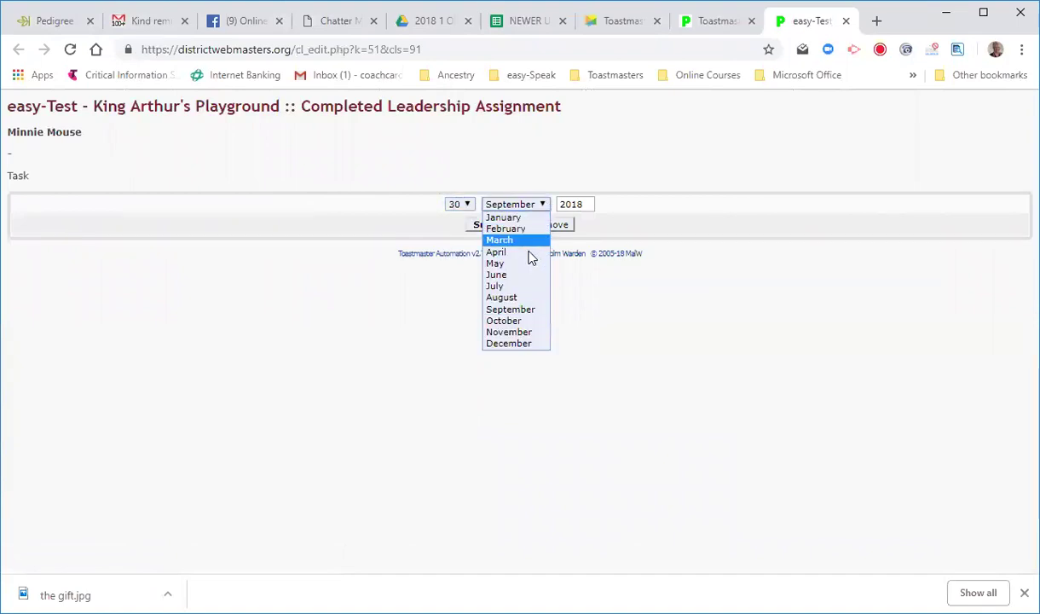
pyautogui.click(516, 274)
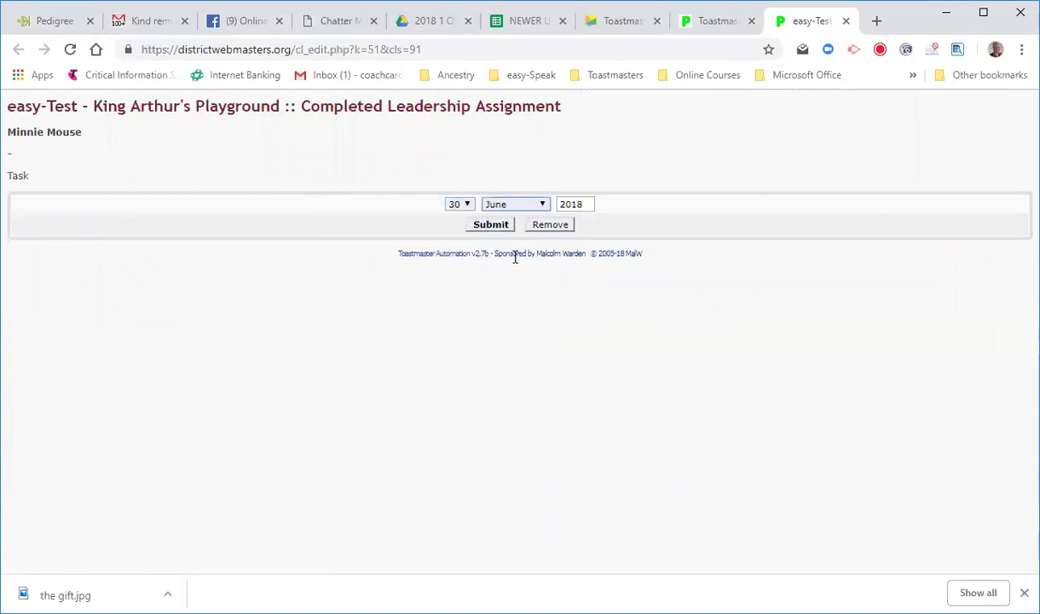
pyautogui.click(480, 229)
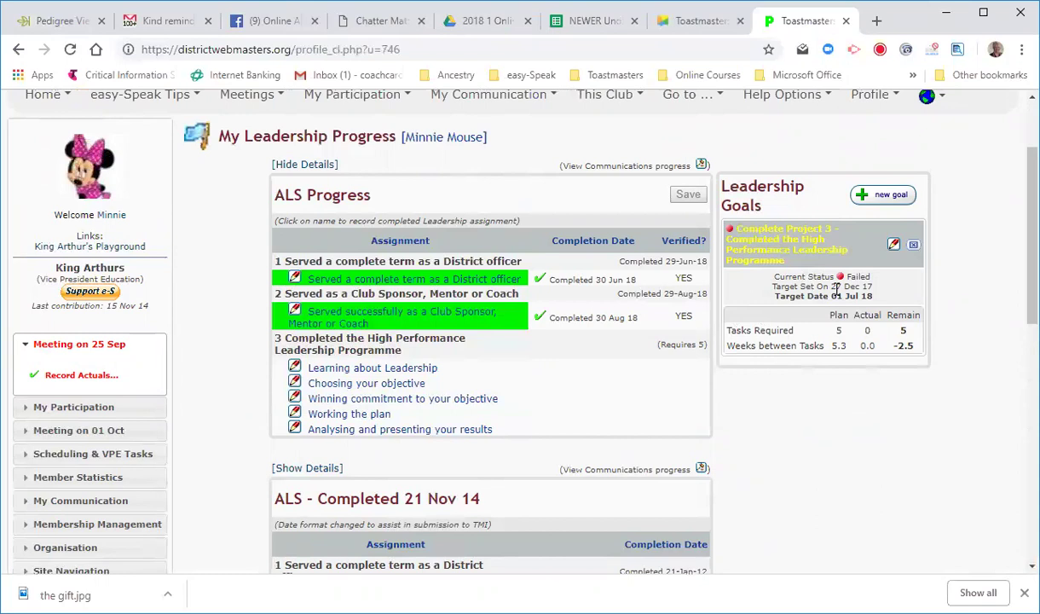
# Delete the leadership goal for completing Project 3, the High Performance Leadership Programme, and confirm the deletion.
pyautogui.click(913, 247)
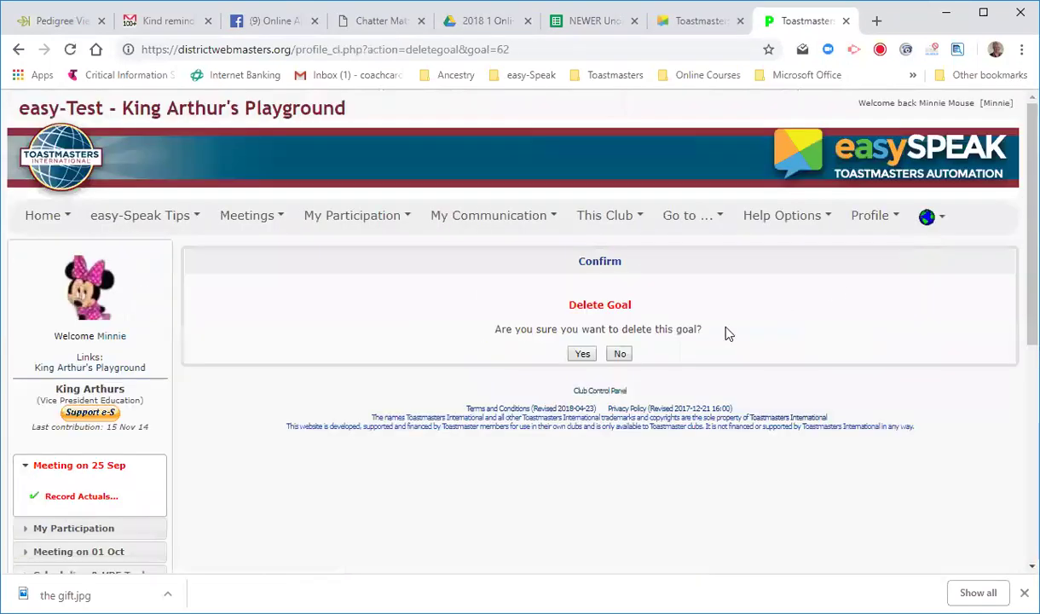
pyautogui.click(577, 357)
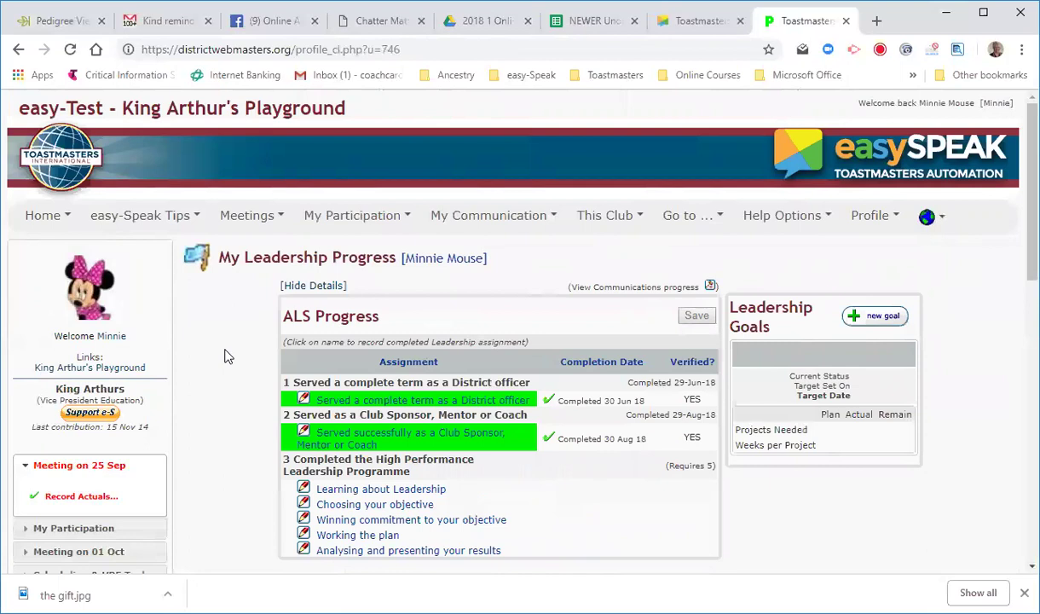
# Open the member's communications progress and review the requested speeches and the Workbook Matrix.
pyautogui.scroll(-2, 226, 356)
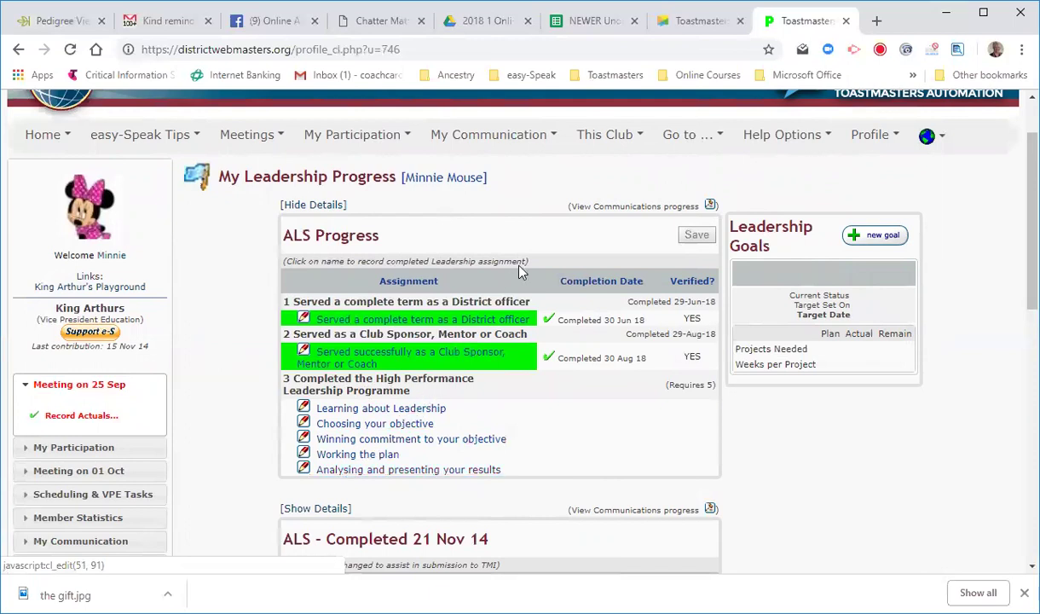
pyautogui.click(712, 209)
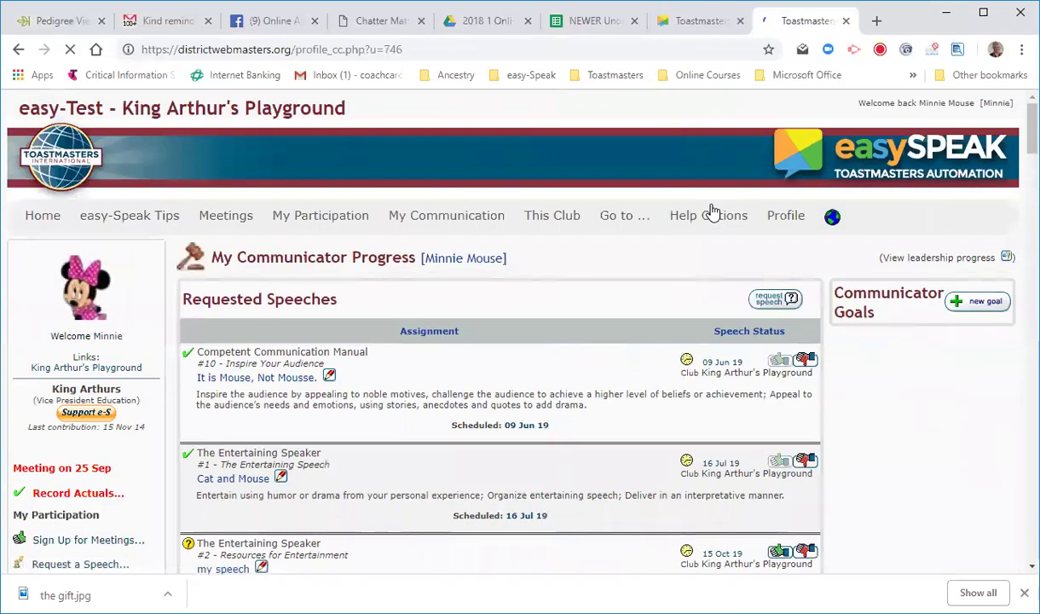
pyautogui.scroll(-1, 877, 373)
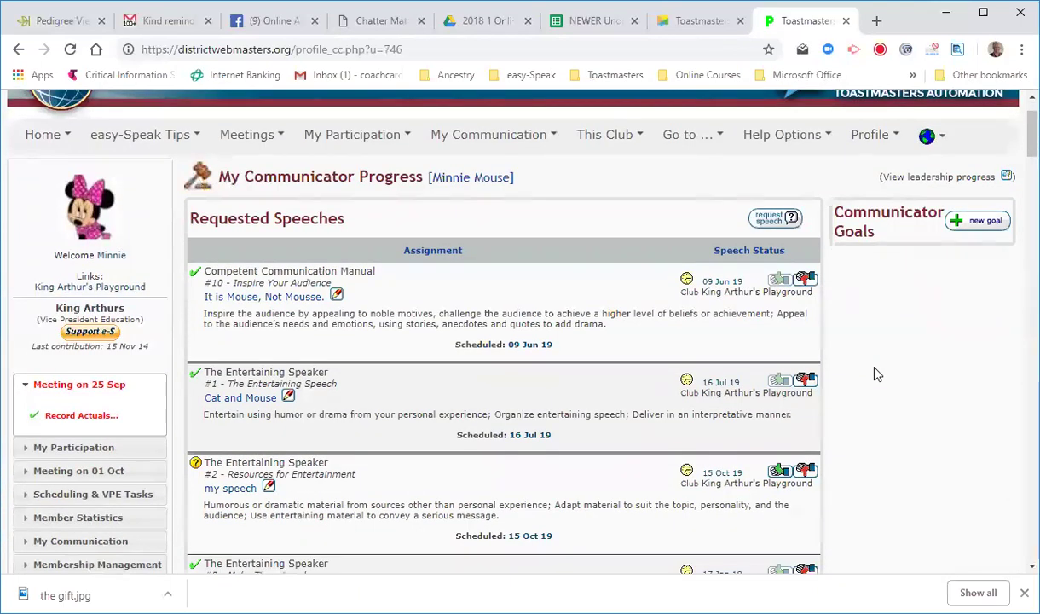
pyautogui.scroll(-1, 877, 374)
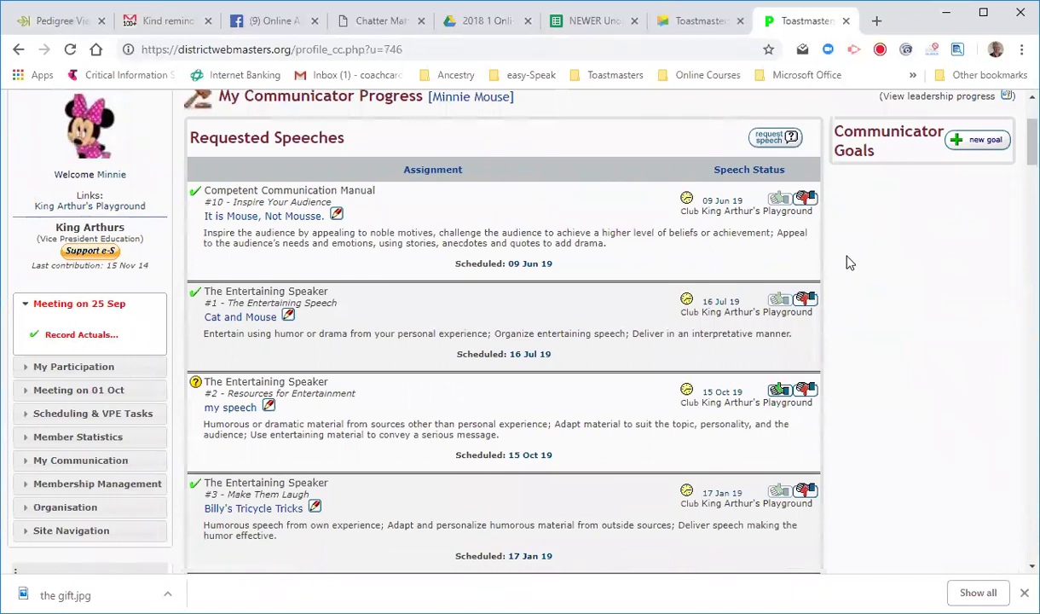
pyautogui.scroll(-2, 849, 263)
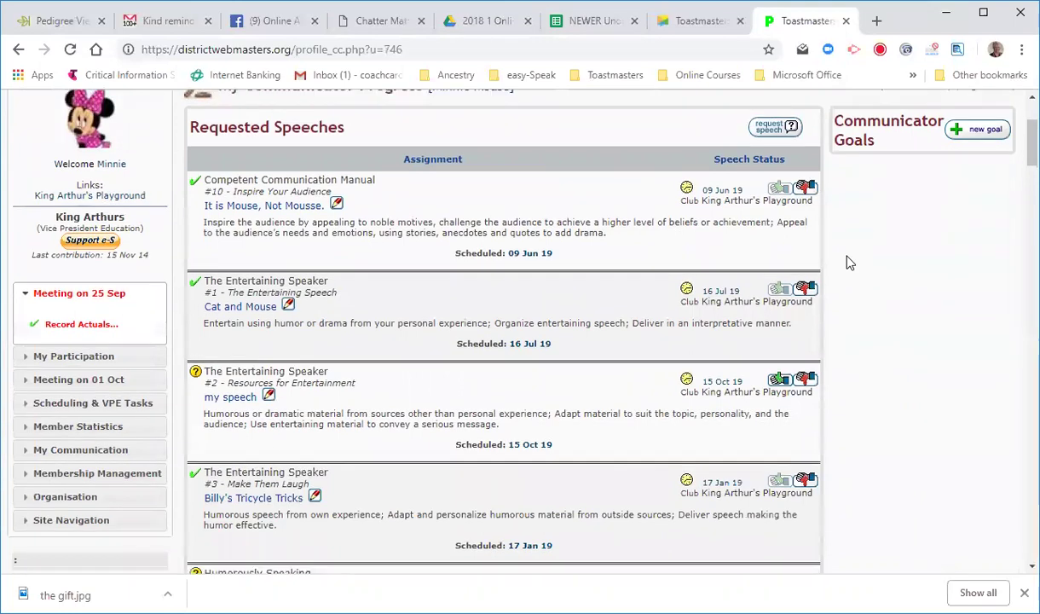
pyautogui.scroll(-5, 850, 263)
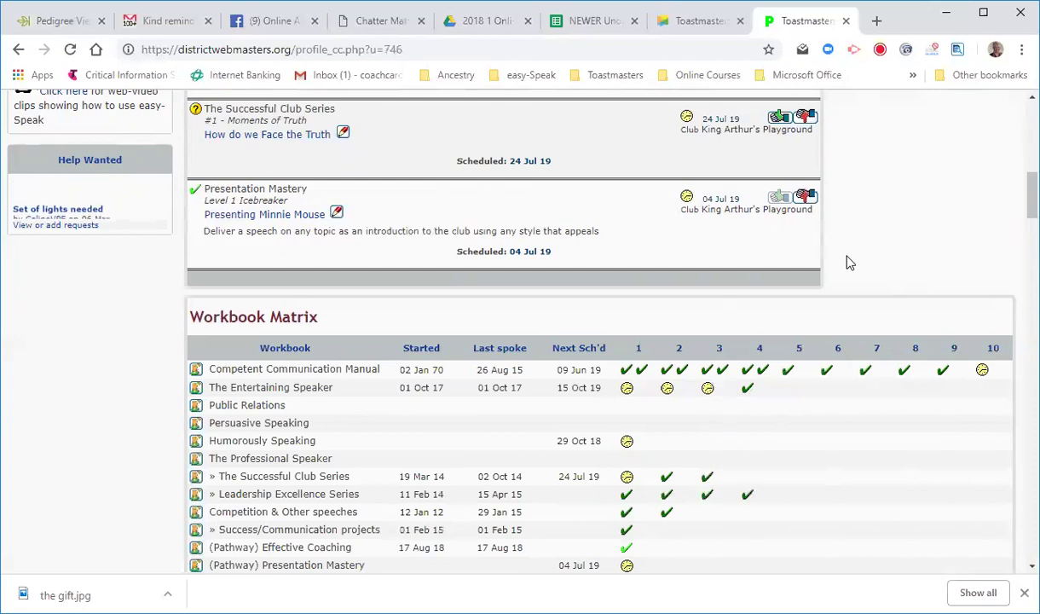
pyautogui.scroll(3, 846, 263)
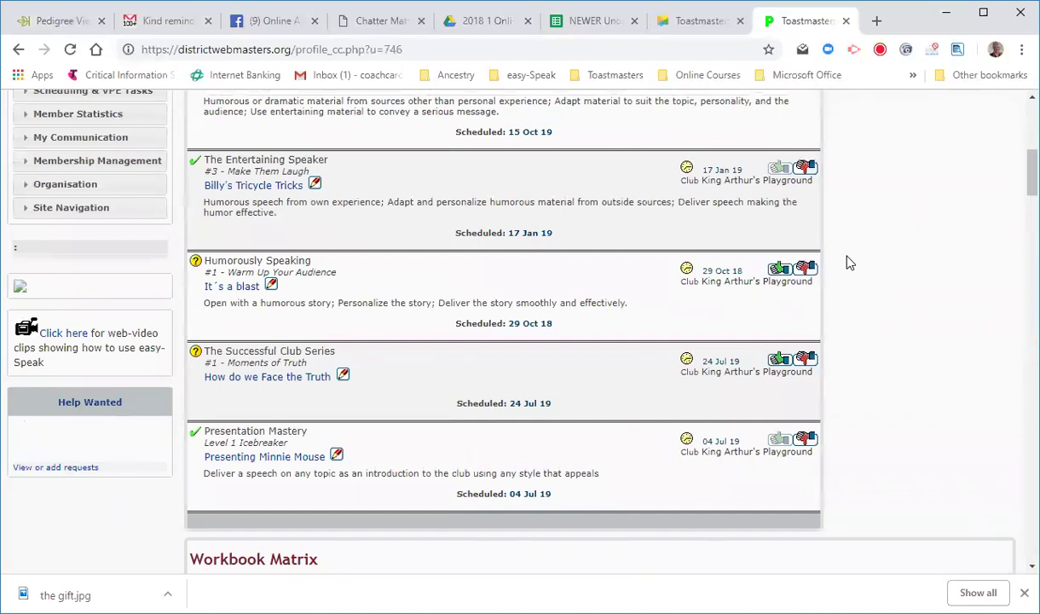
pyautogui.scroll(1, 847, 264)
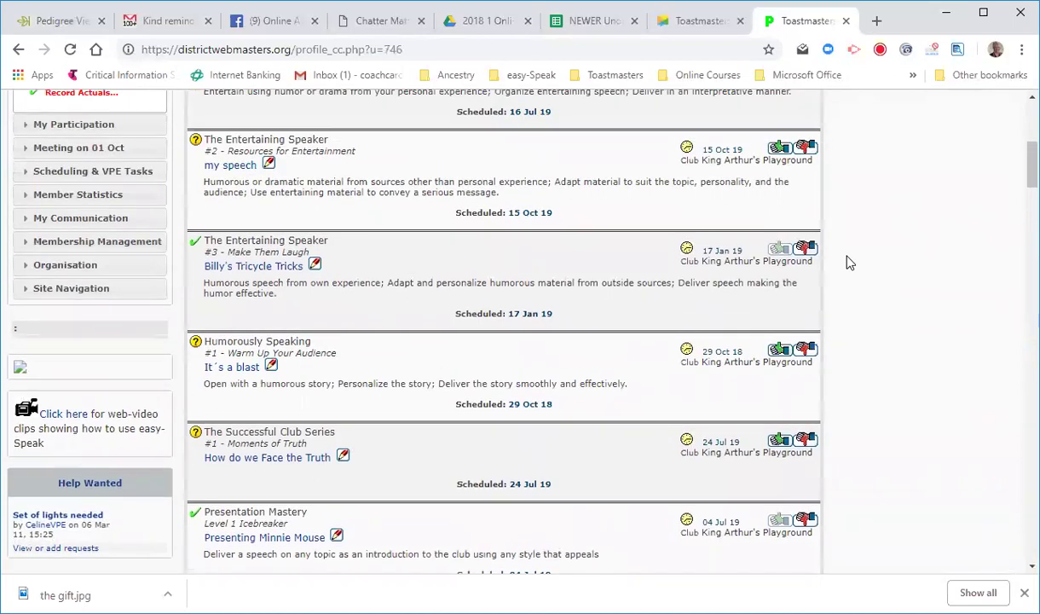
pyautogui.scroll(2, 847, 264)
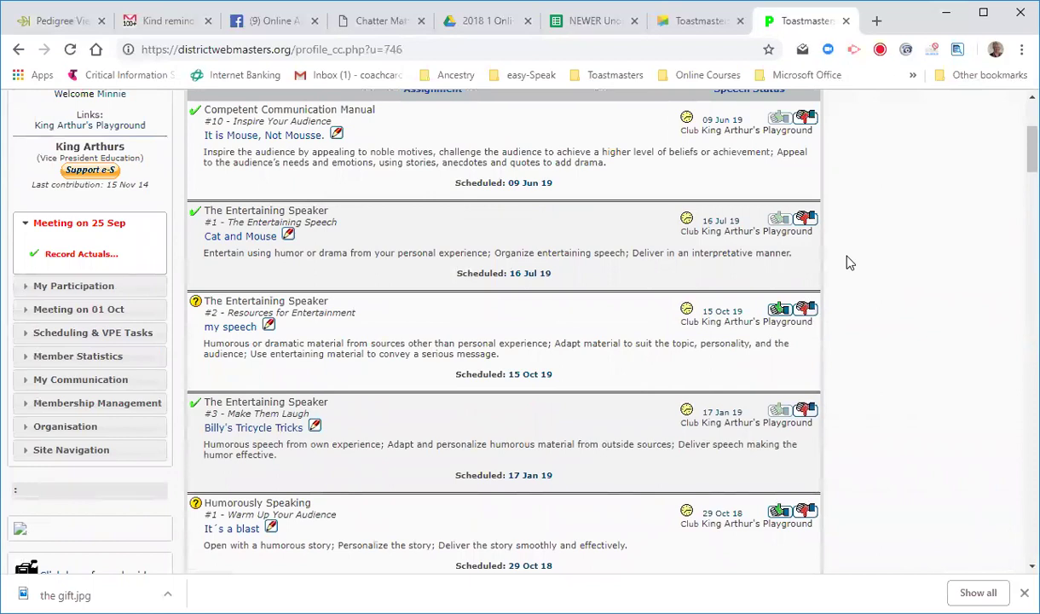
pyautogui.scroll(2, 847, 263)
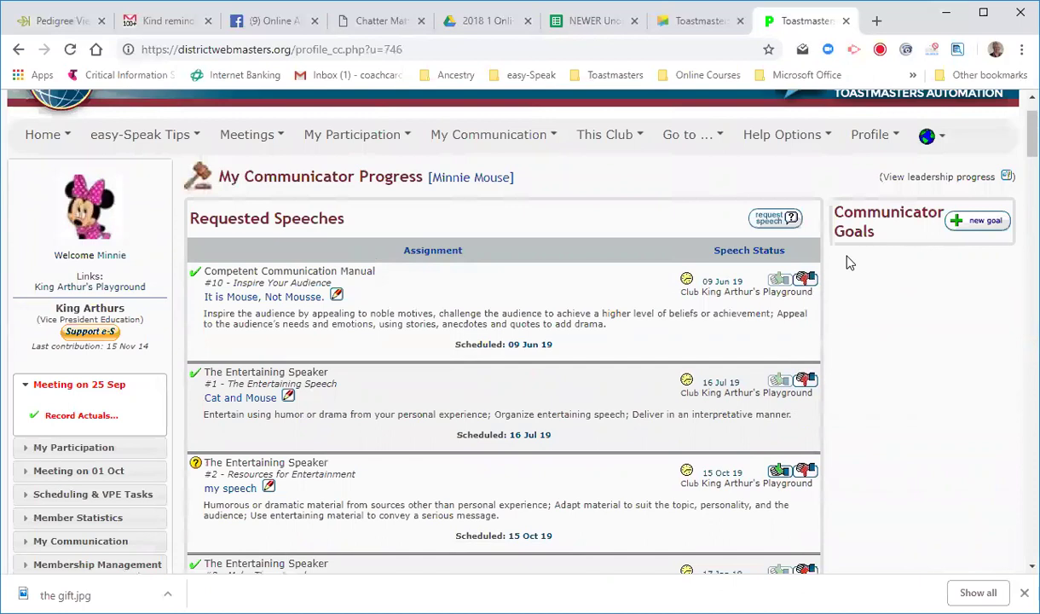
# Start a new speech request and enter "Minnie Makes the Mark" as the speech title.
pyautogui.click(770, 220)
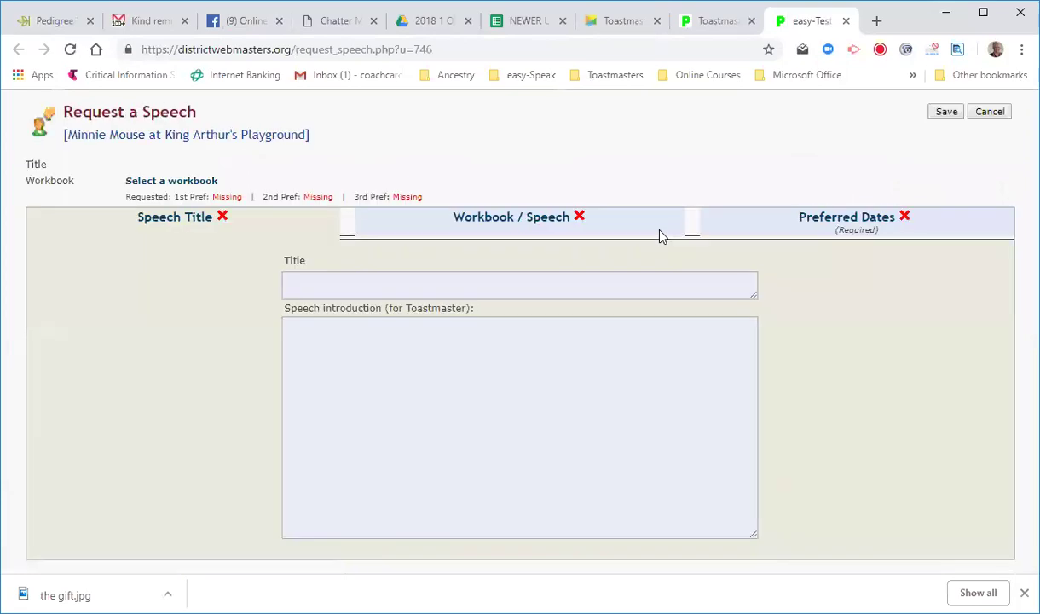
pyautogui.click(432, 280)
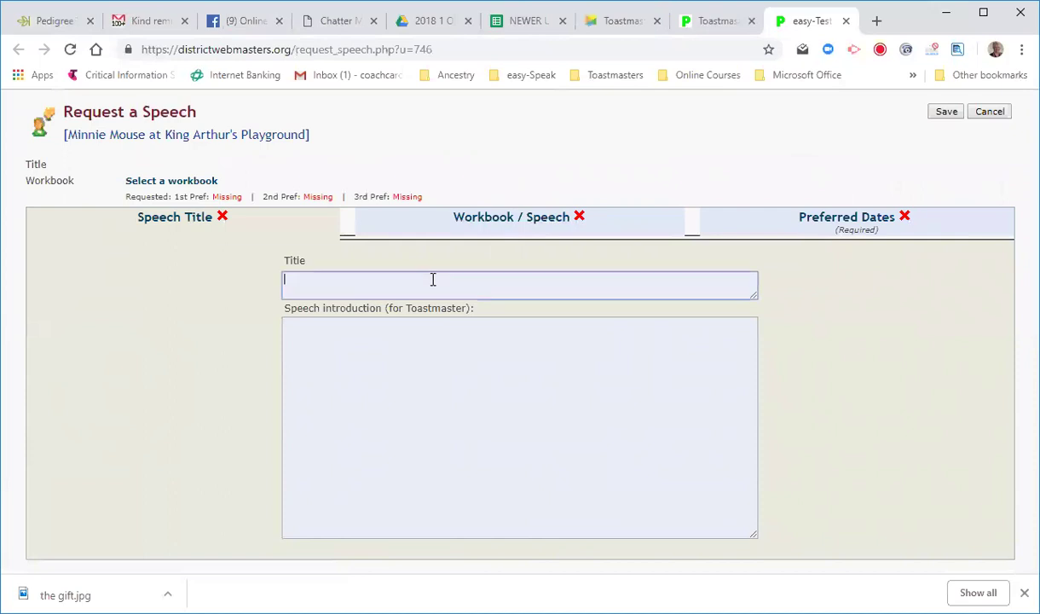
pyautogui.write('Minnie Ma')
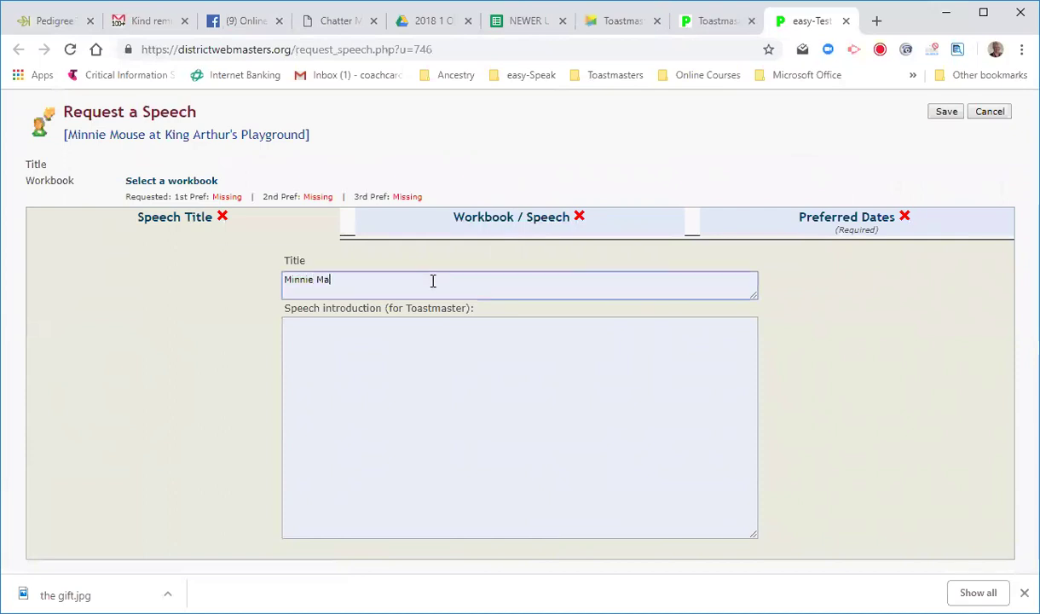
pyautogui.write('kes the Mark')
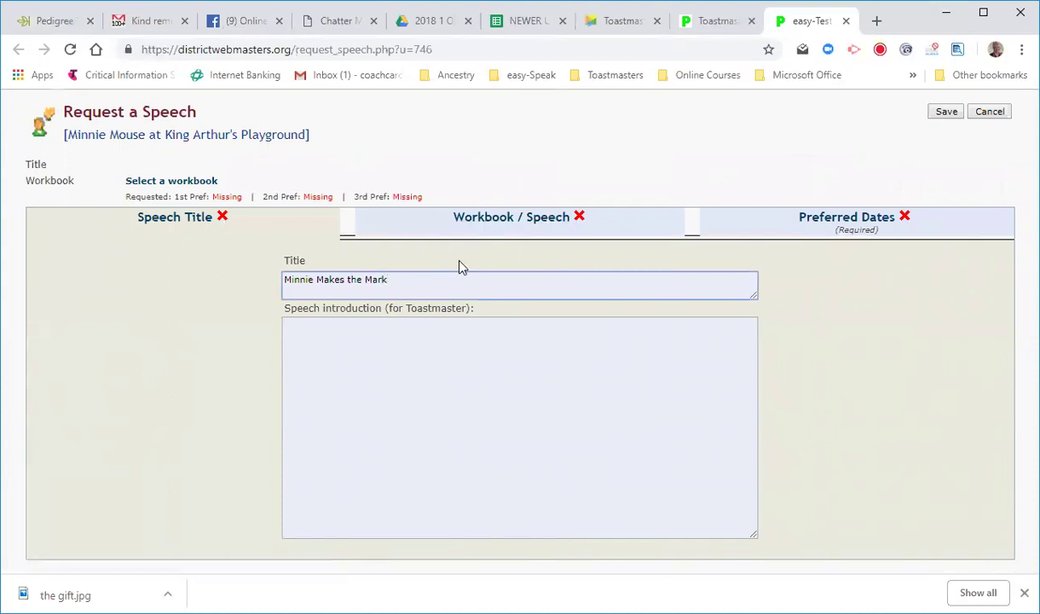
# Assign the speech to the Presentation Mastery workbook's "Level 1 Evaluation and Feedback - 1" project.
pyautogui.click(501, 223)
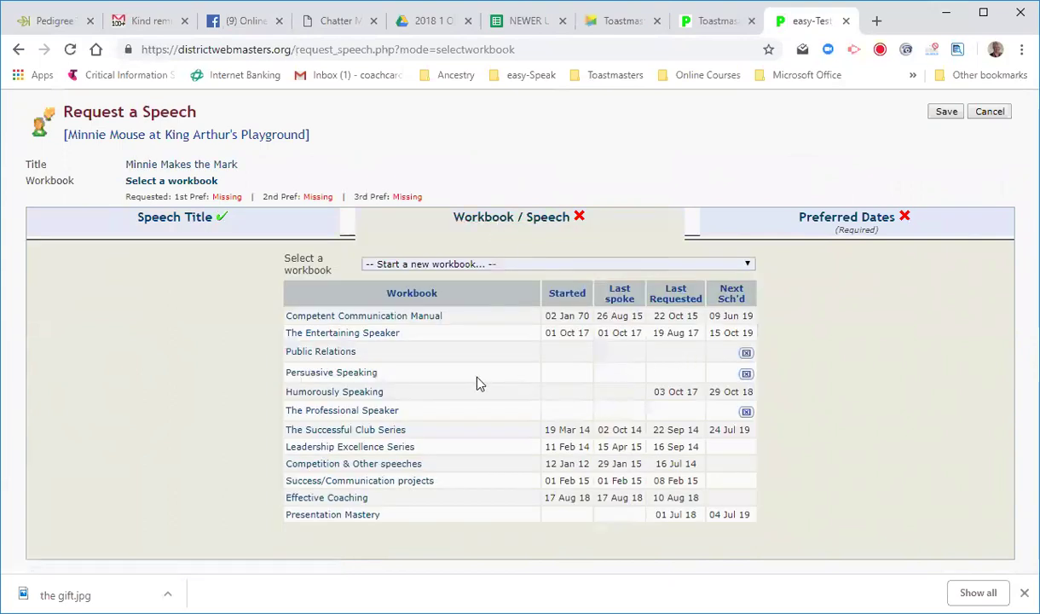
pyautogui.click(330, 520)
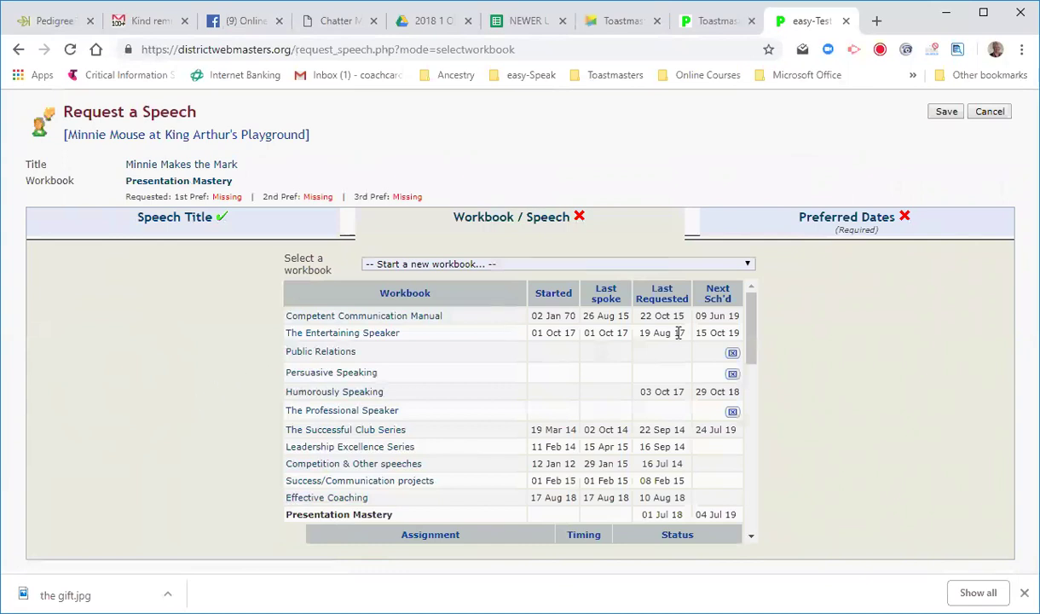
pyautogui.scroll(-2, 675, 335)
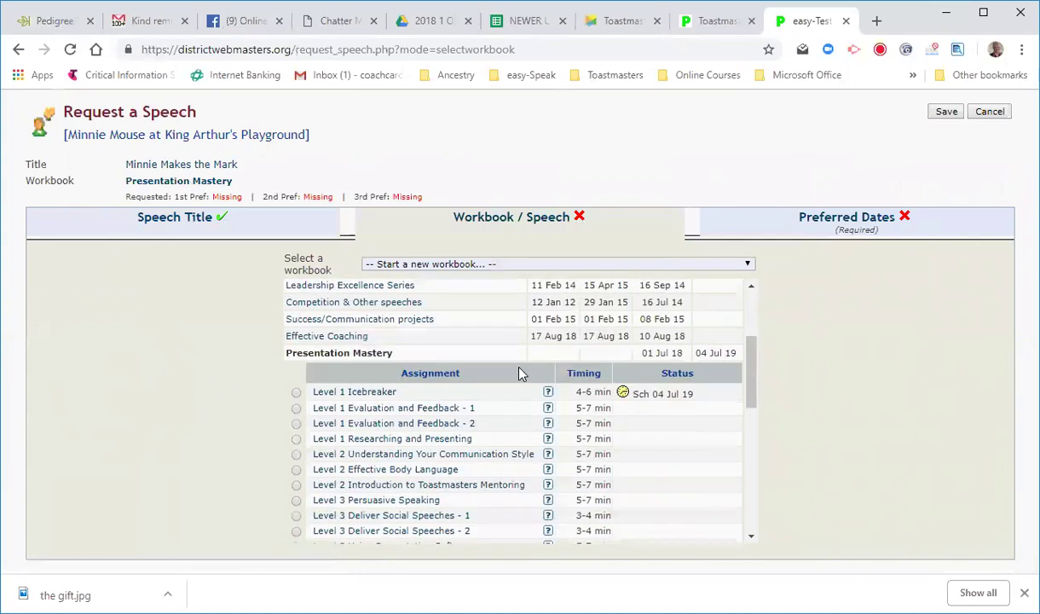
pyautogui.click(297, 409)
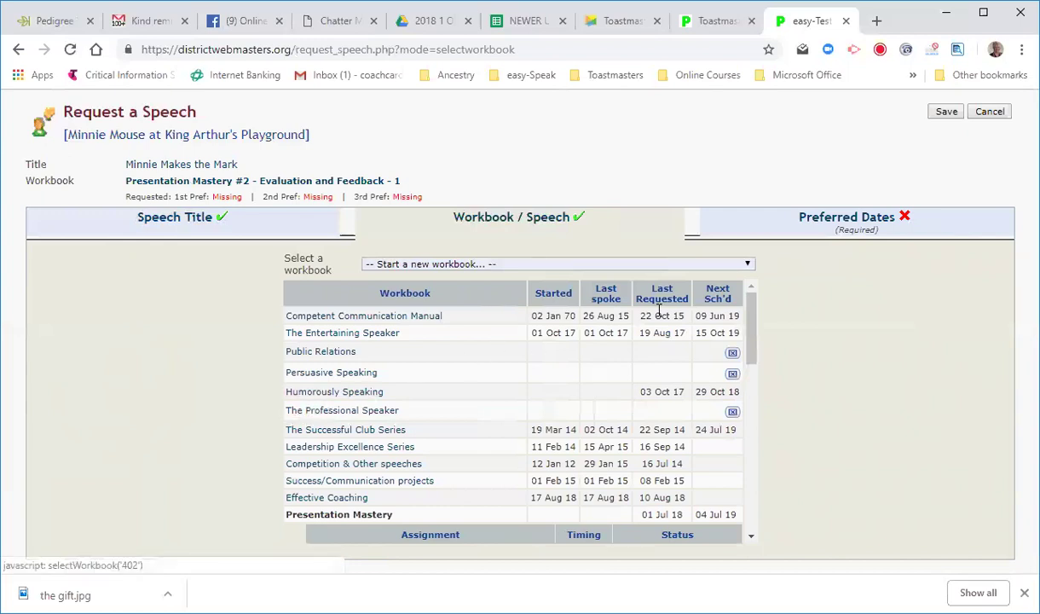
# Choose the 01 Oct 18 meeting as the first date preference and save the speech request.
pyautogui.click(856, 218)
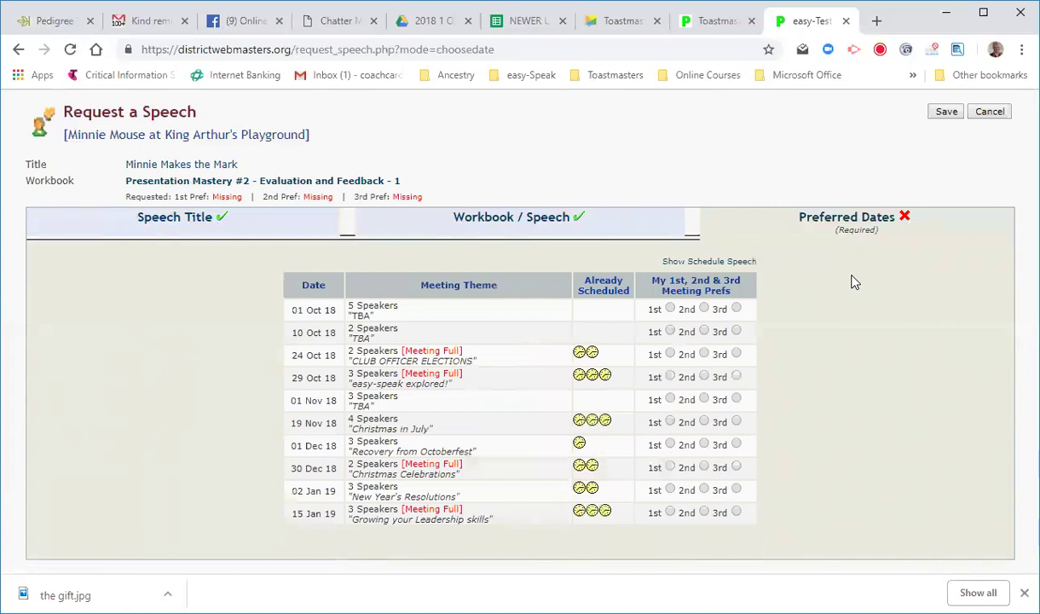
pyautogui.click(670, 310)
pyautogui.click(947, 113)
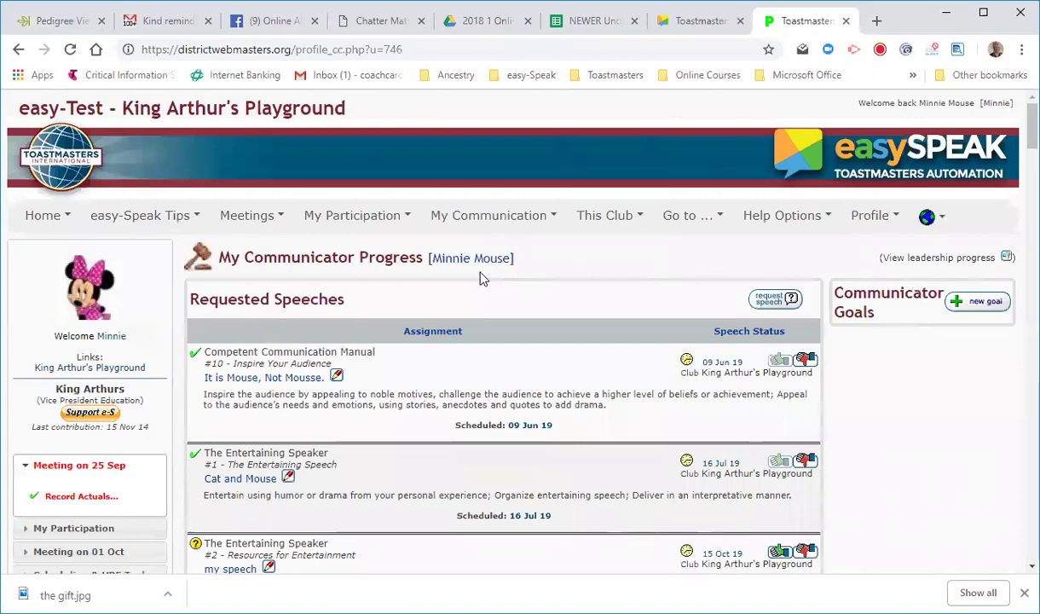
# Record the requested speech "Minnie Makes the Mark" as presented at an external event on 23 September 2018 and save it.
pyautogui.scroll(-3, 480, 278)
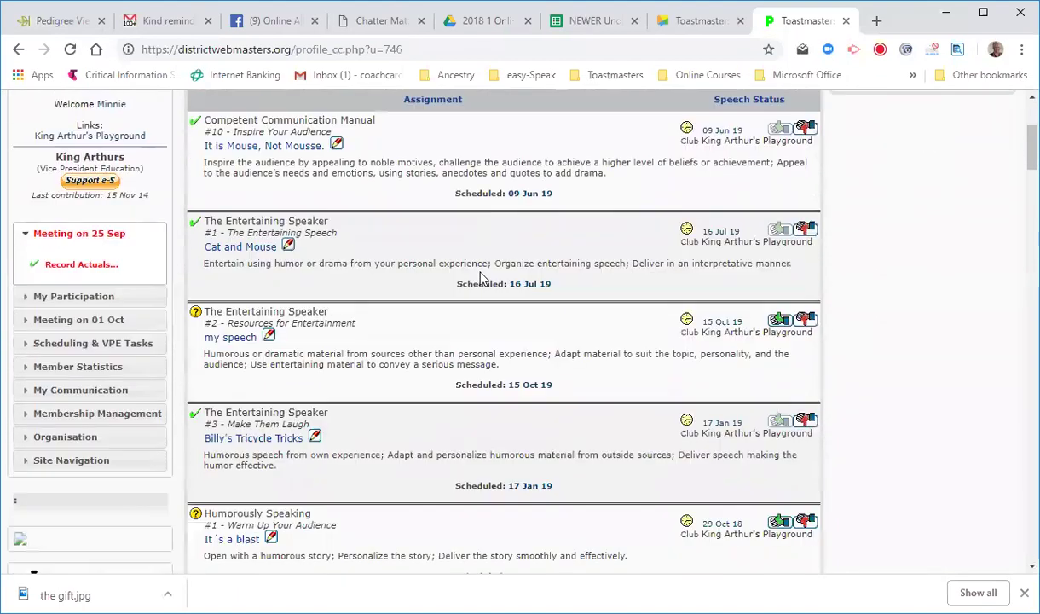
pyautogui.scroll(-2, 480, 278)
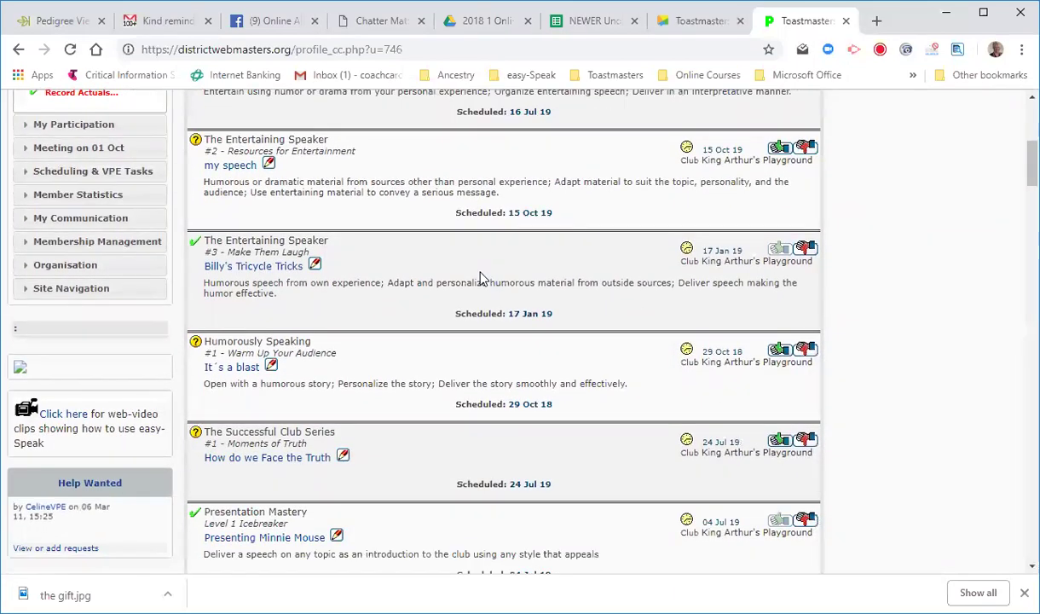
pyautogui.scroll(-1, 480, 278)
pyautogui.scroll(-1, 480, 278)
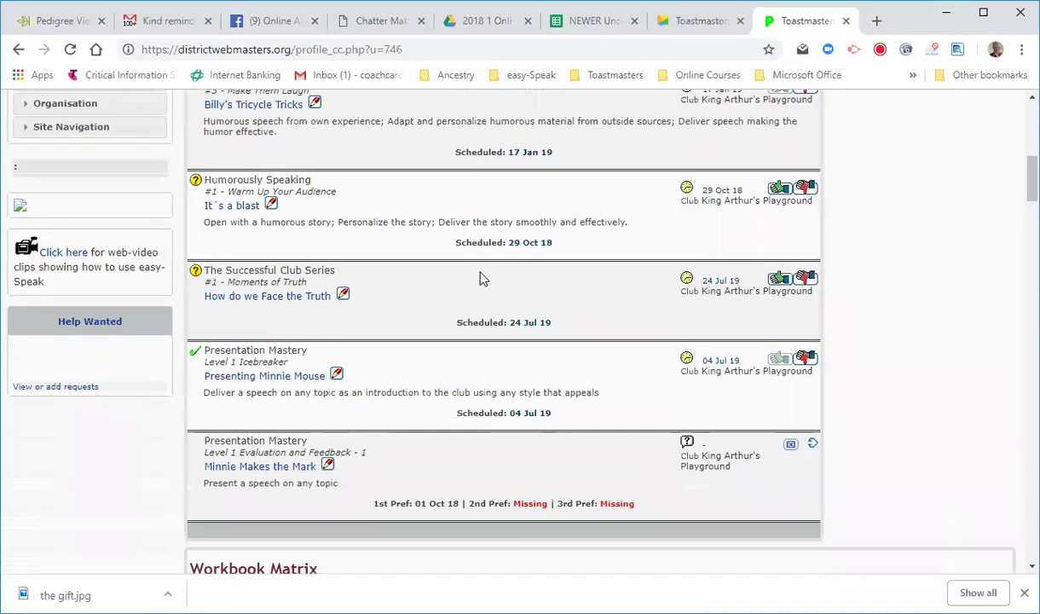
pyautogui.scroll(-1, 480, 278)
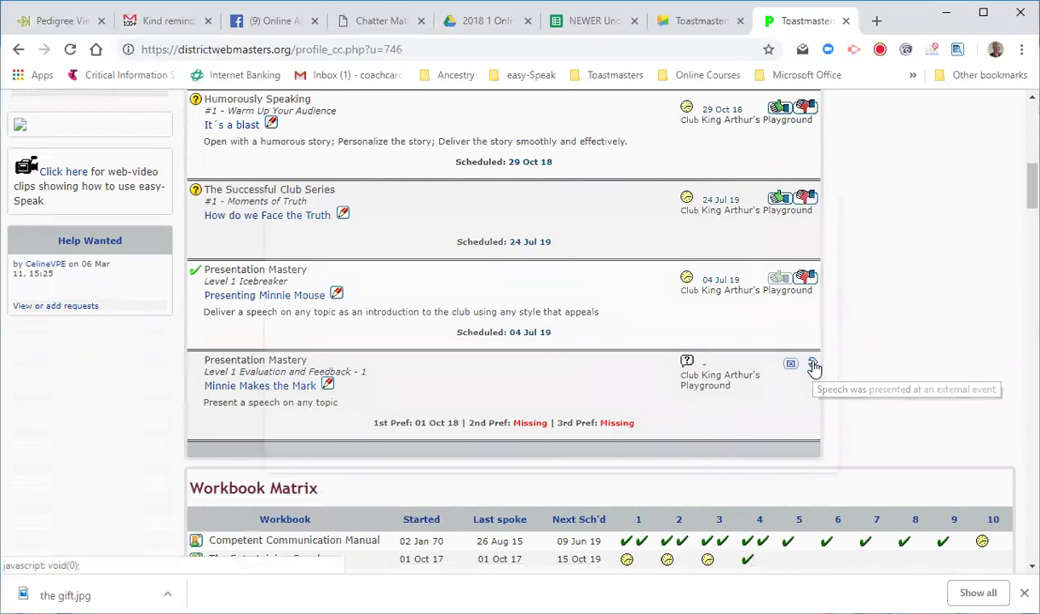
pyautogui.click(814, 365)
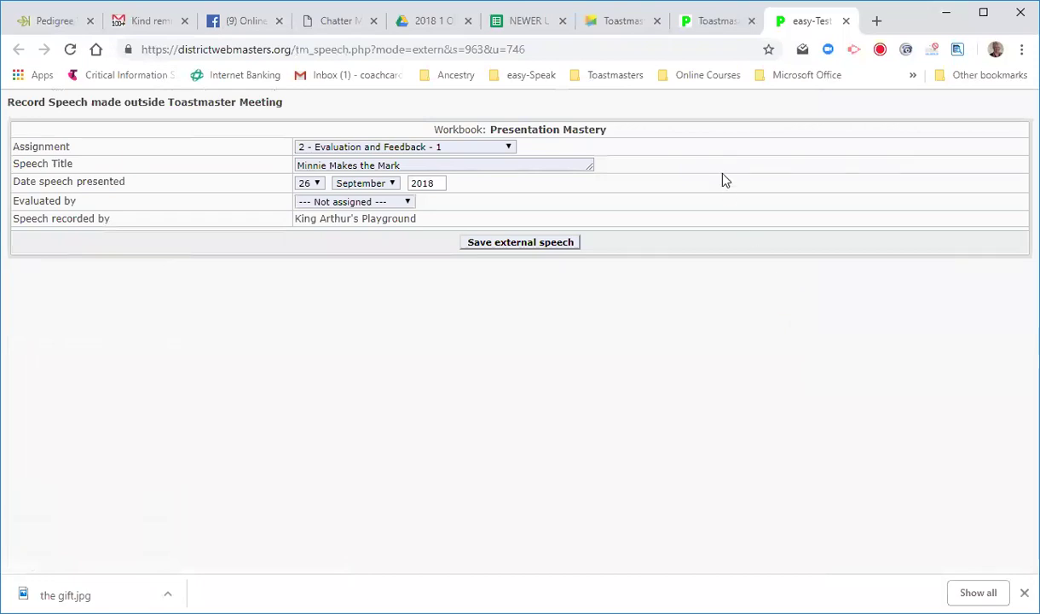
pyautogui.click(315, 187)
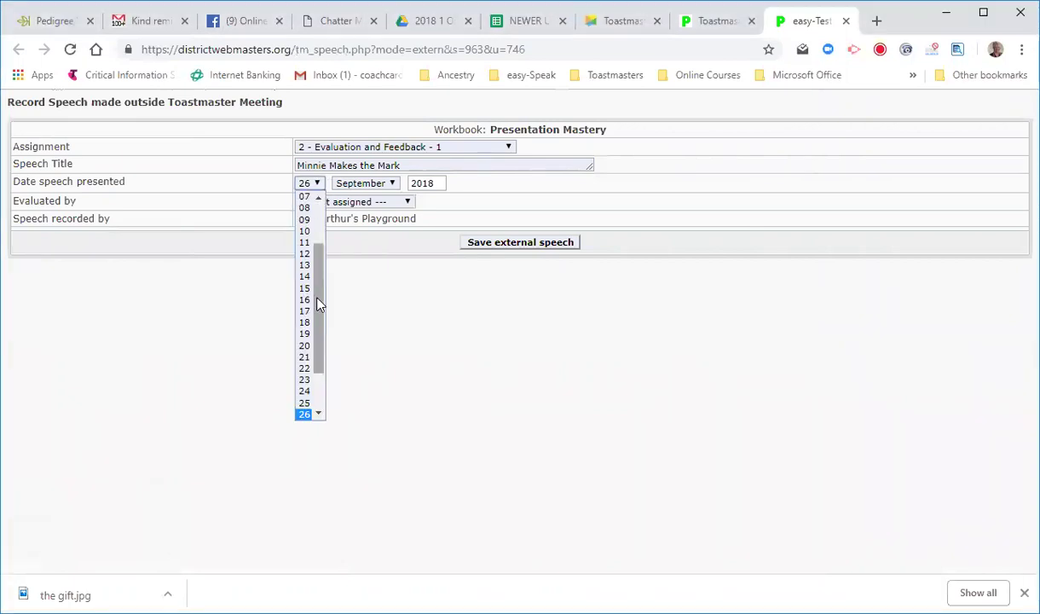
pyautogui.click(304, 380)
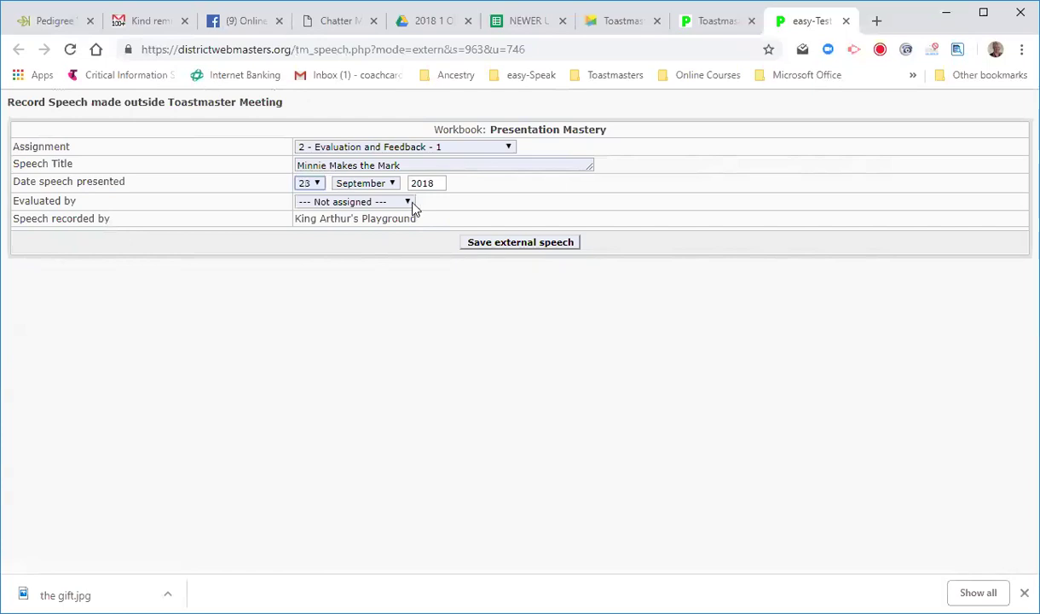
pyautogui.click(518, 244)
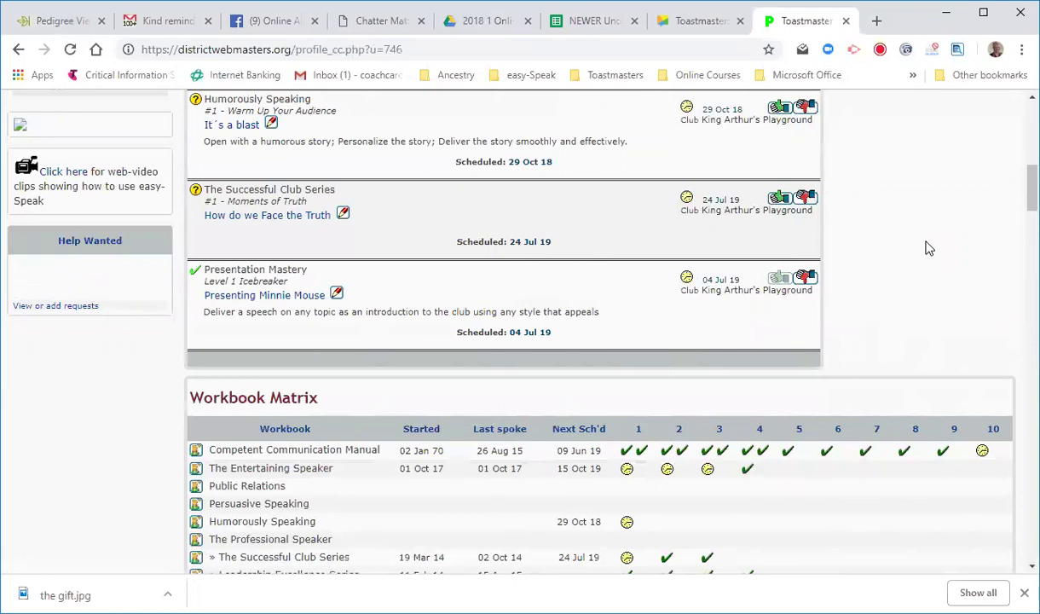
# Check the Presentation Mastery speech entry in the Workbook Matrix and review the requested speeches list.
pyautogui.scroll(-3, 929, 247)
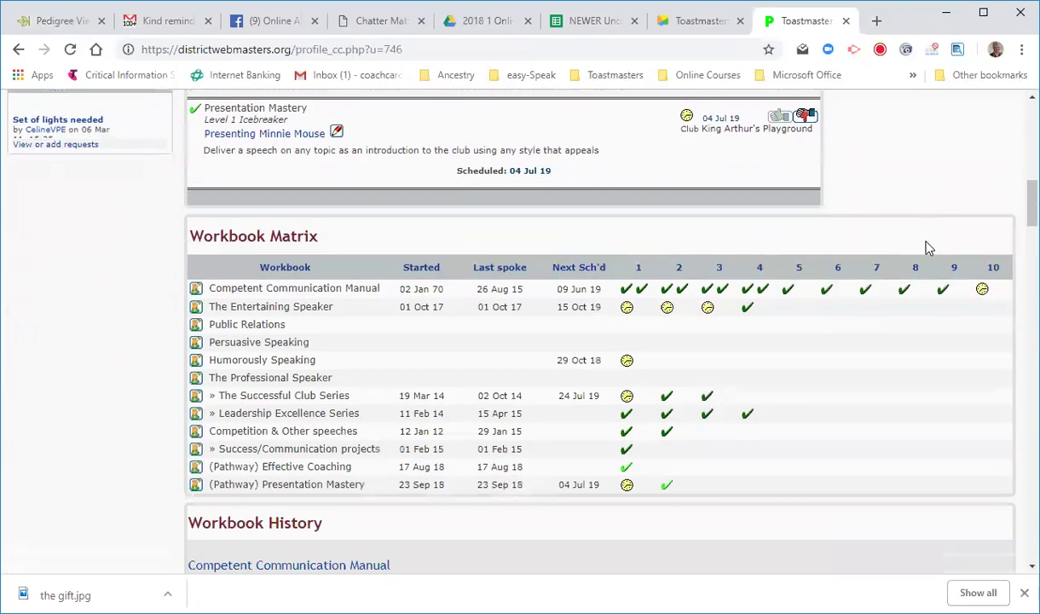
pyautogui.scroll(-2, 929, 247)
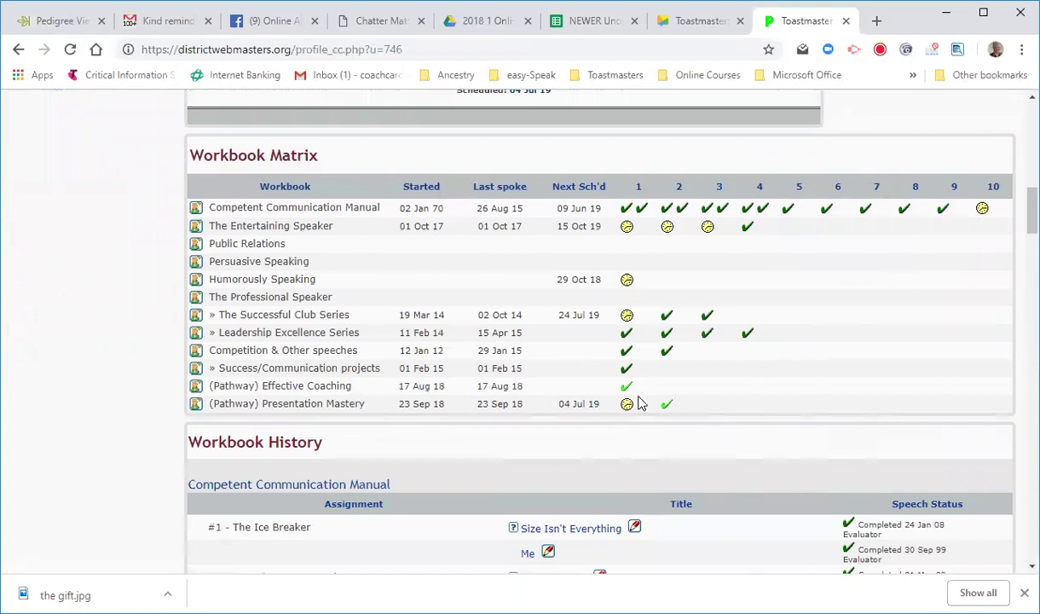
pyautogui.moveTo(665, 412)
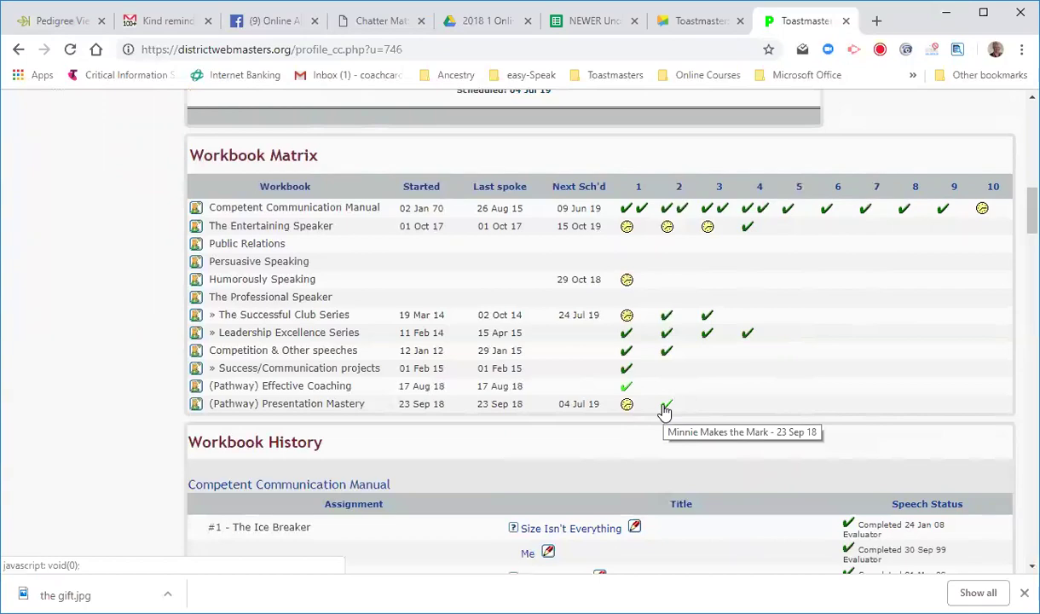
pyautogui.scroll(4, 492, 353)
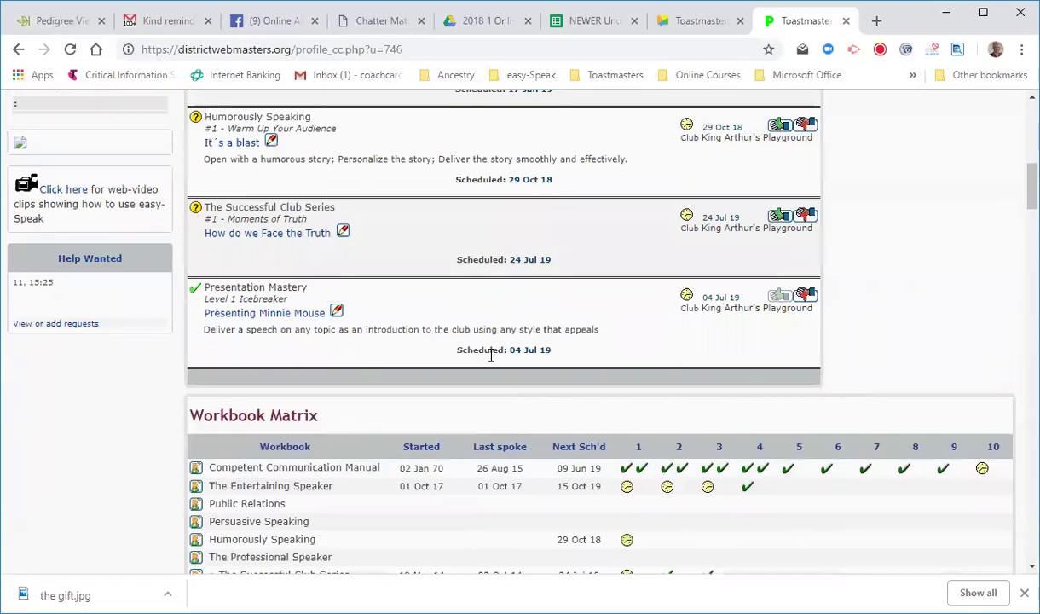
pyautogui.scroll(5, 492, 360)
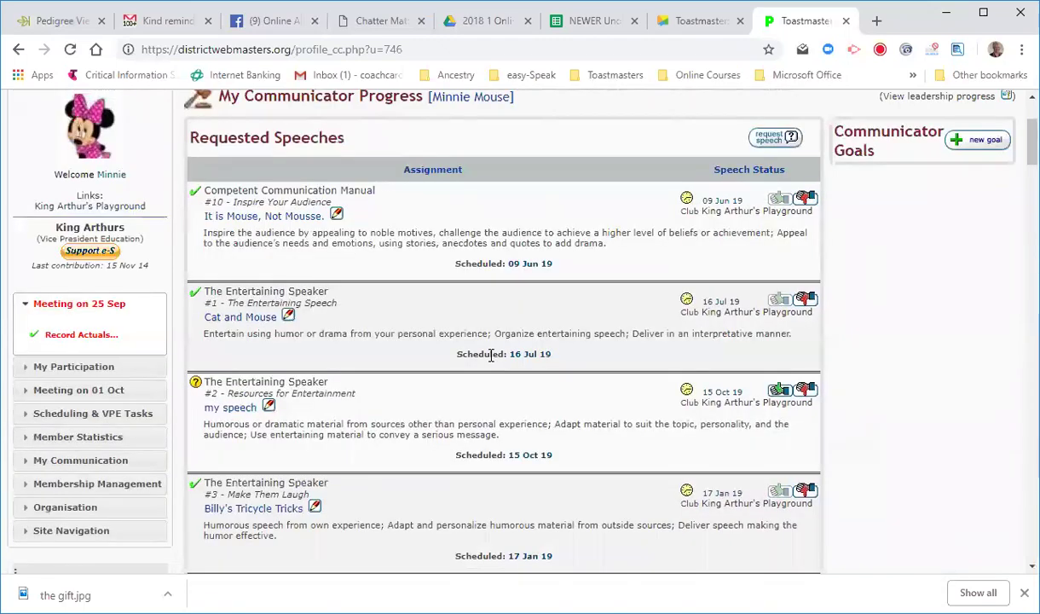
pyautogui.scroll(2, 490, 355)
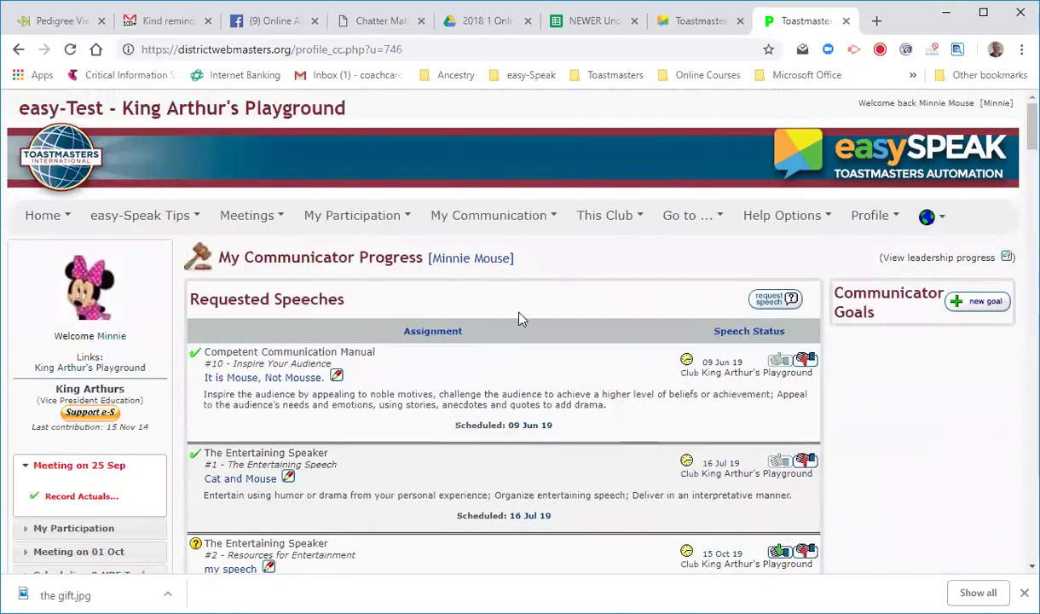